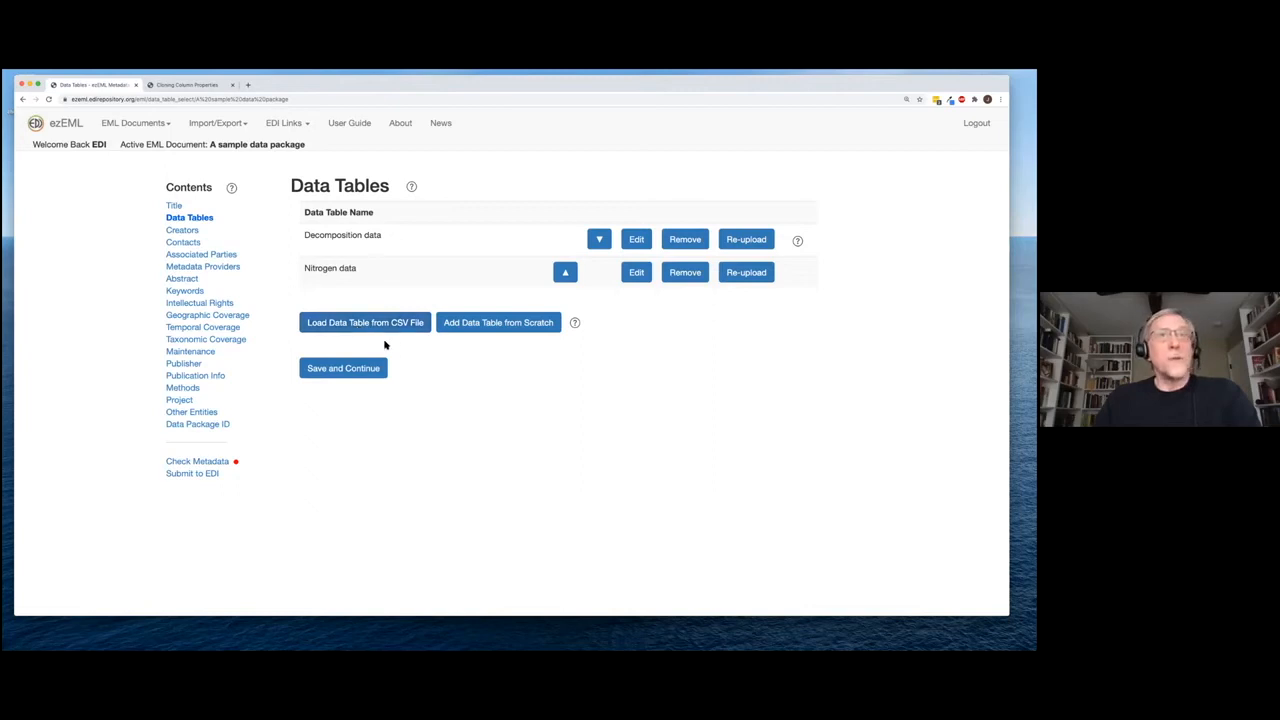
Load sample.csv from the Demo Files folder as a new data table, using comma as the field delimiter
left_click(384, 327)
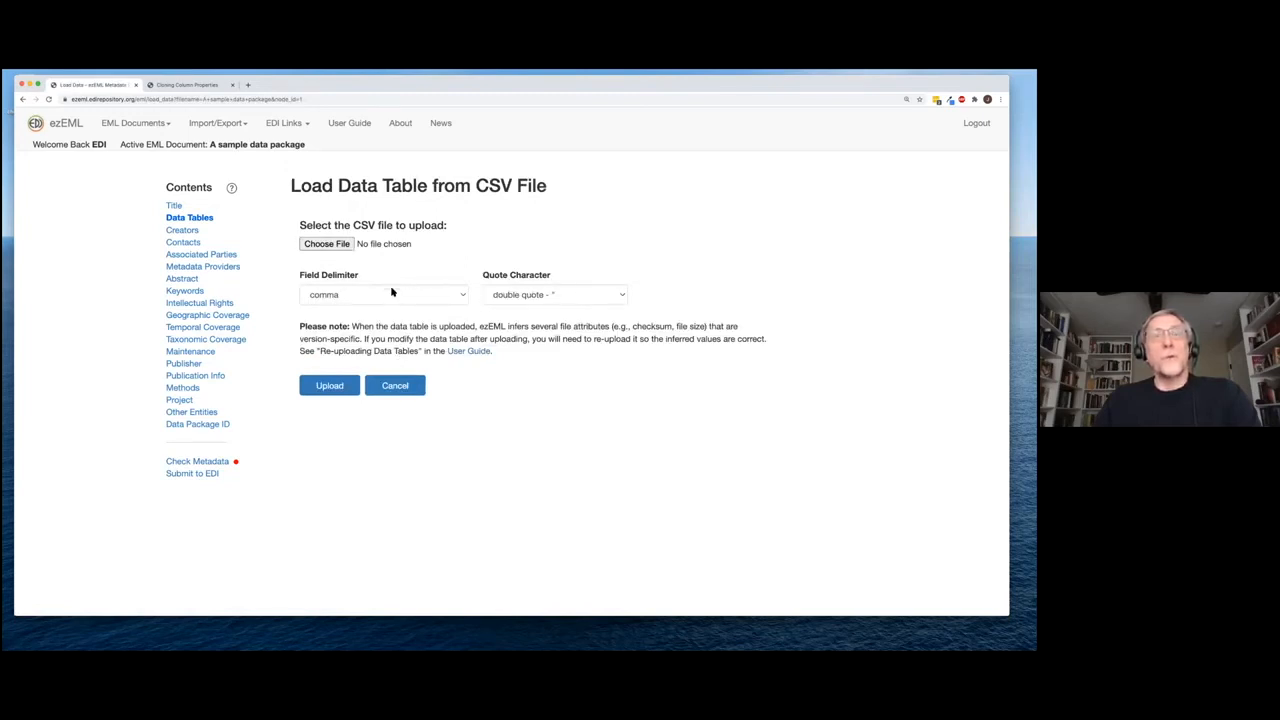
left_click(464, 297)
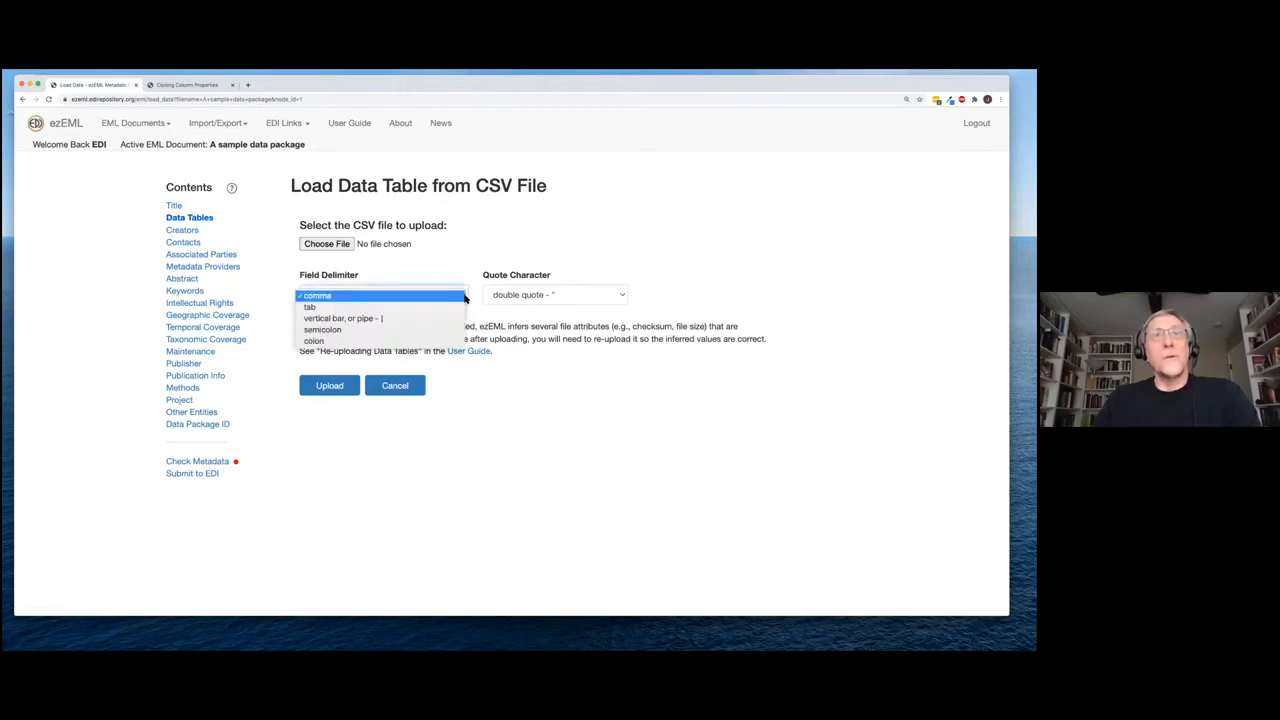
left_click(455, 298)
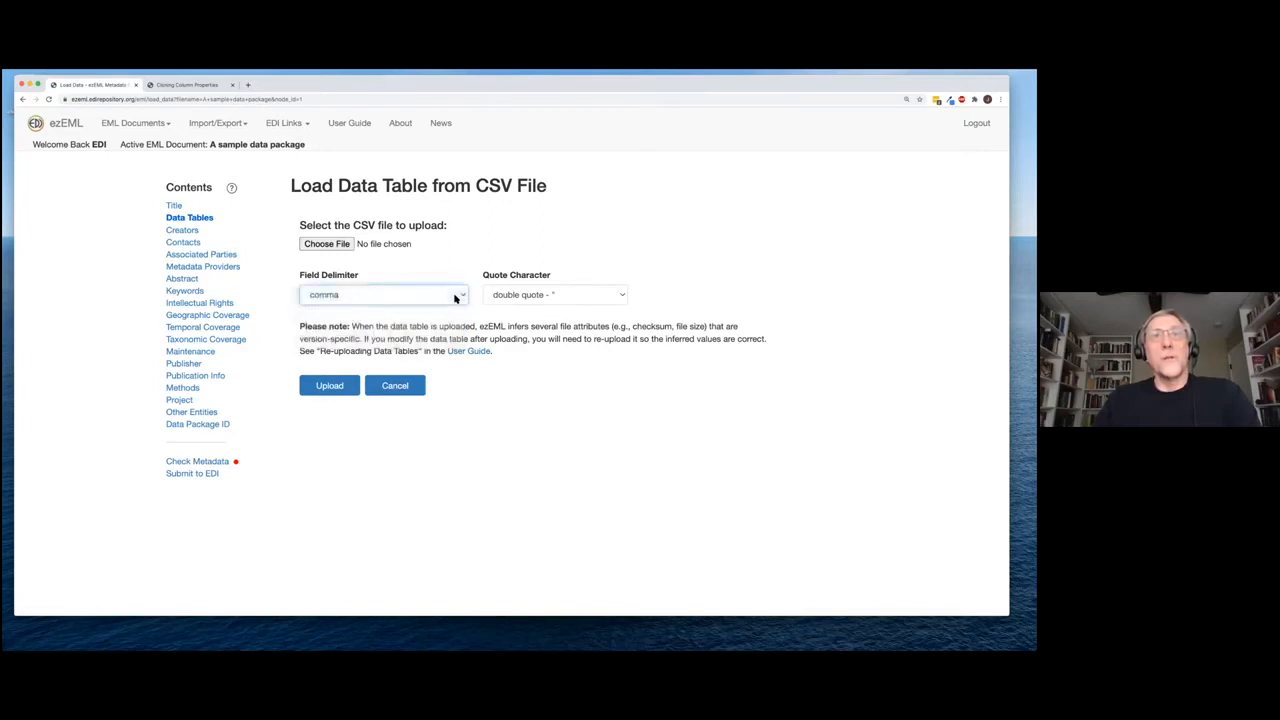
left_click(329, 247)
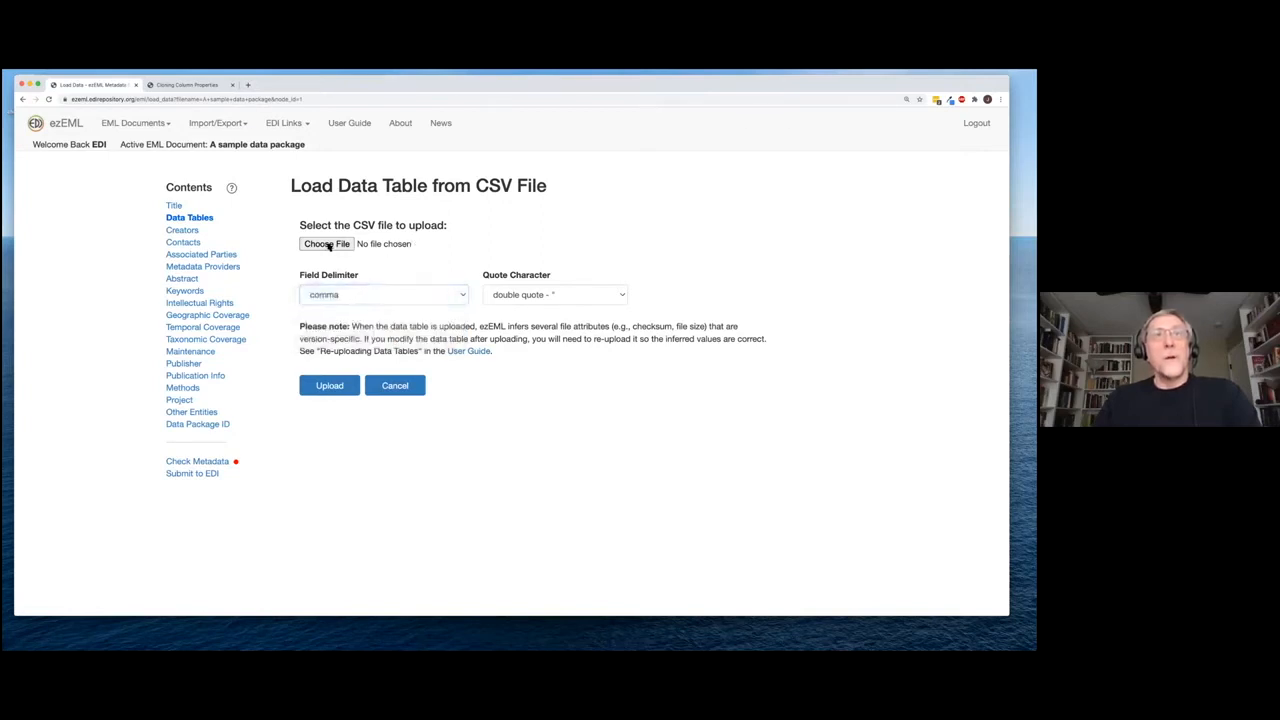
left_click(336, 213)
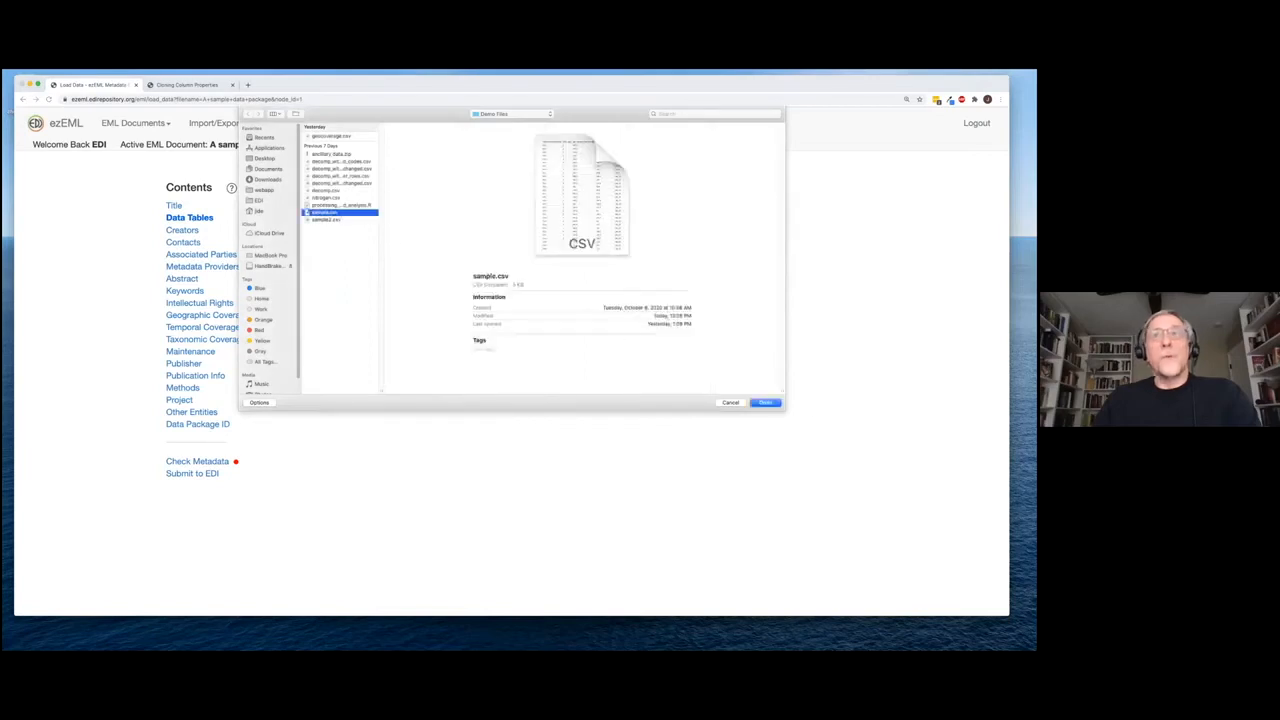
left_click(766, 402)
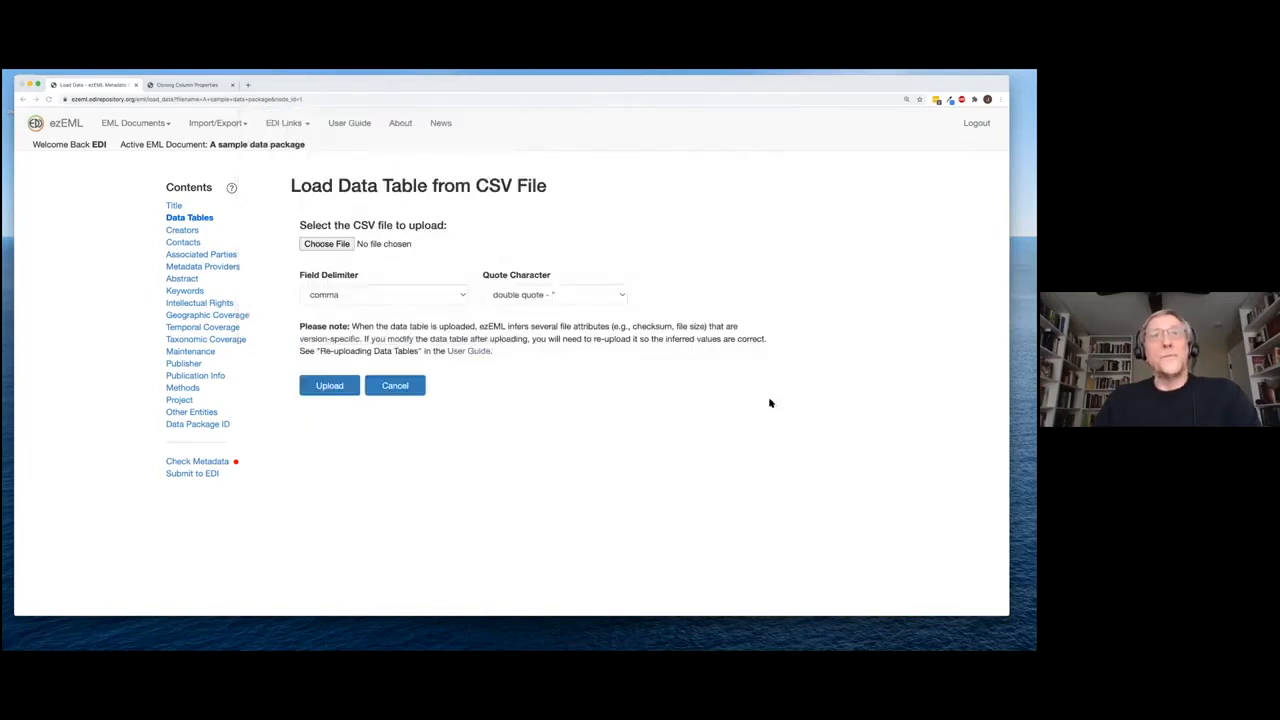
left_click(348, 388)
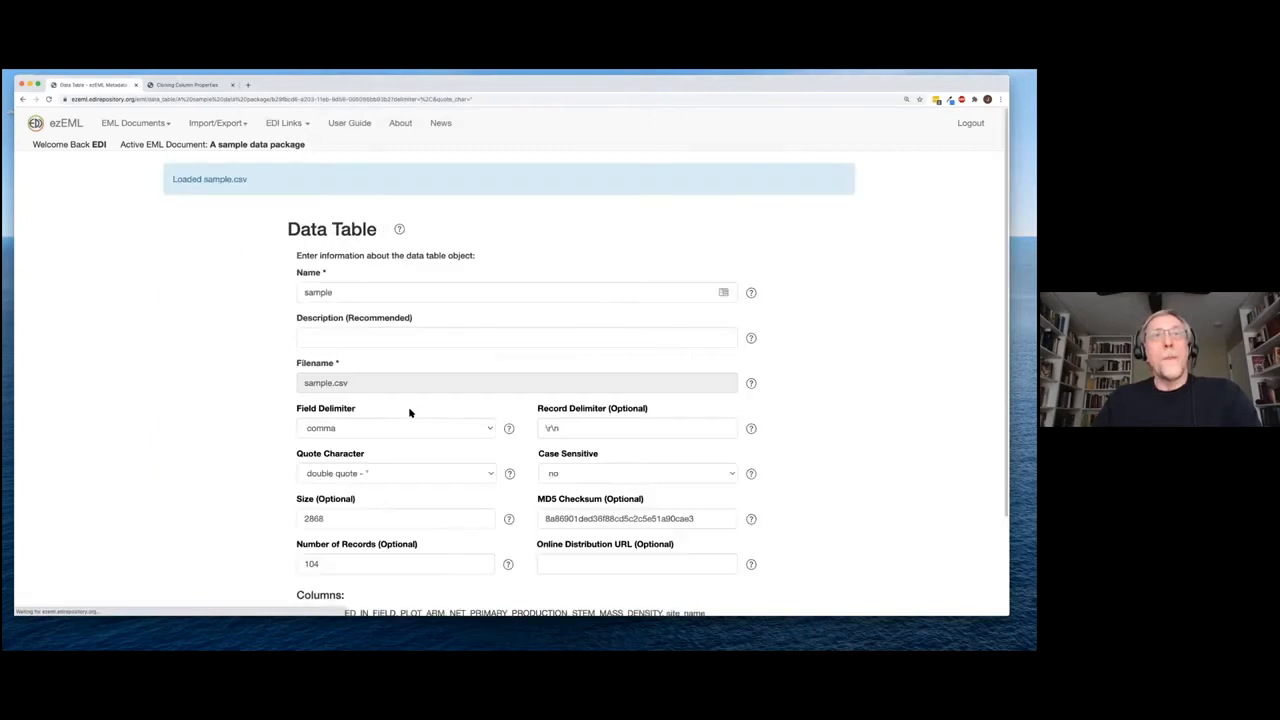
Describe the sample data table as "Simple example table" and open its column properties for editing
scroll(424, 420, "down", 1)
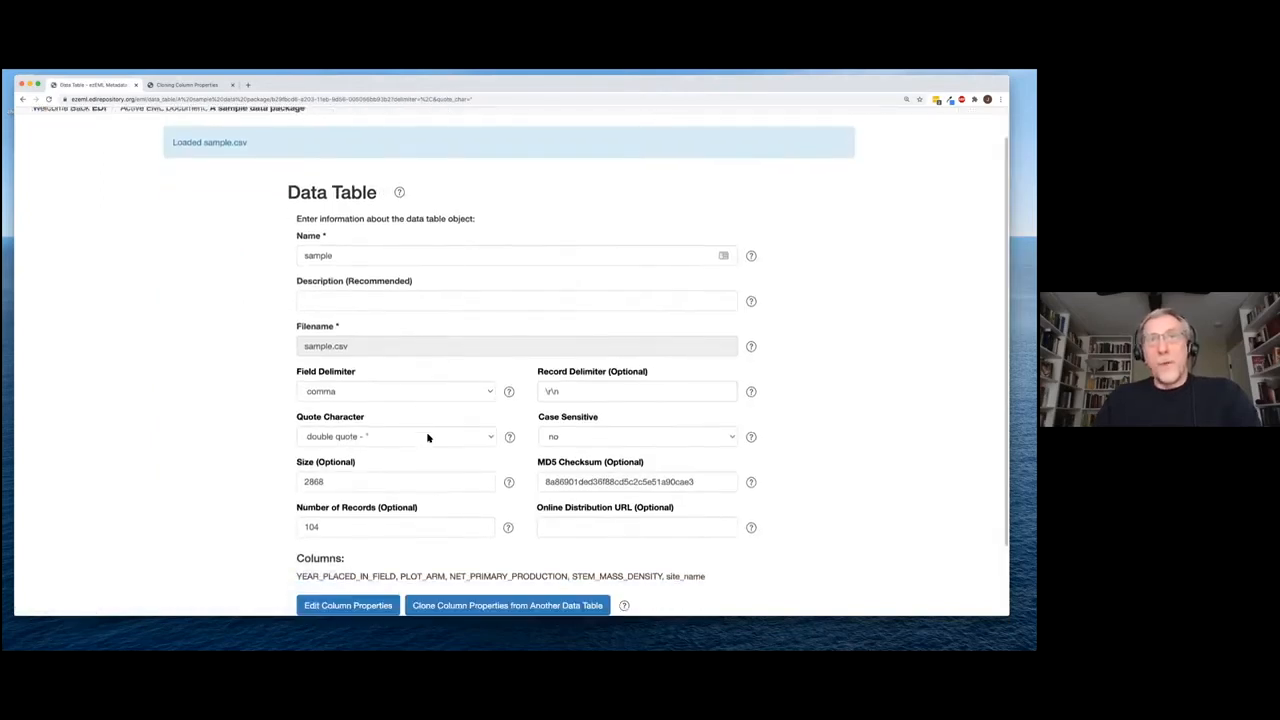
scroll(448, 420, "down", 1)
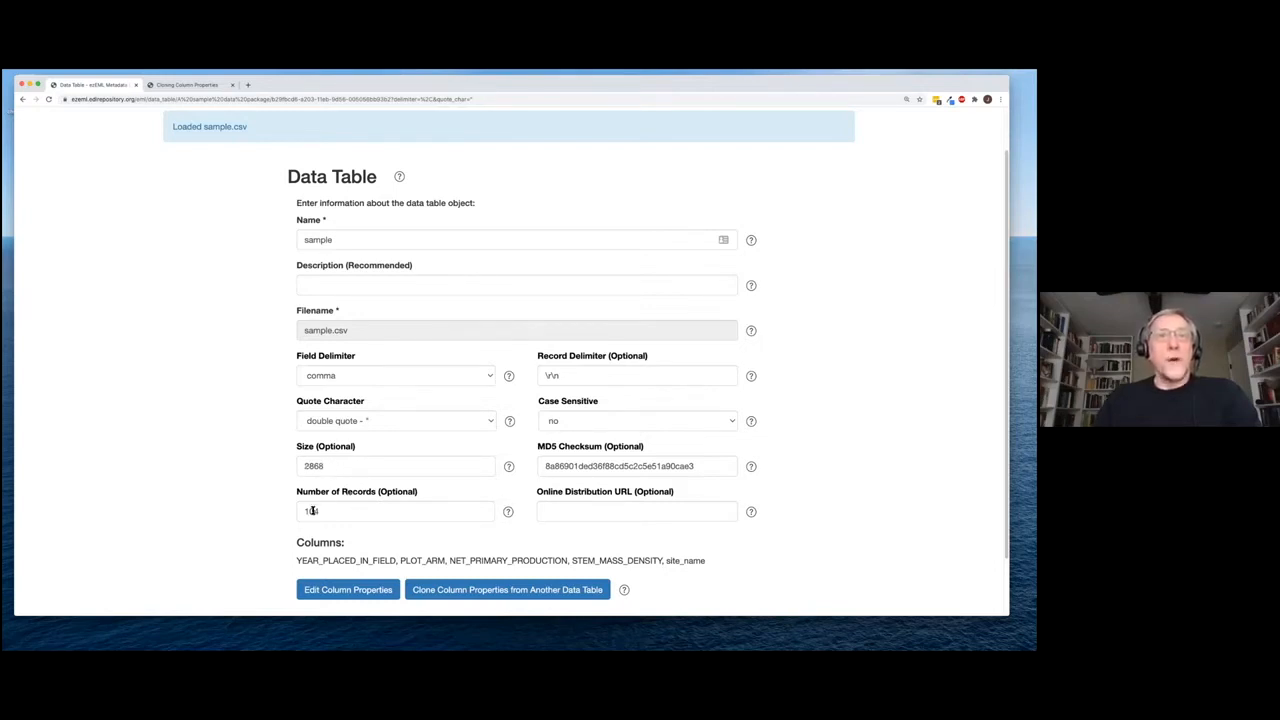
scroll(446, 363, "up", 2)
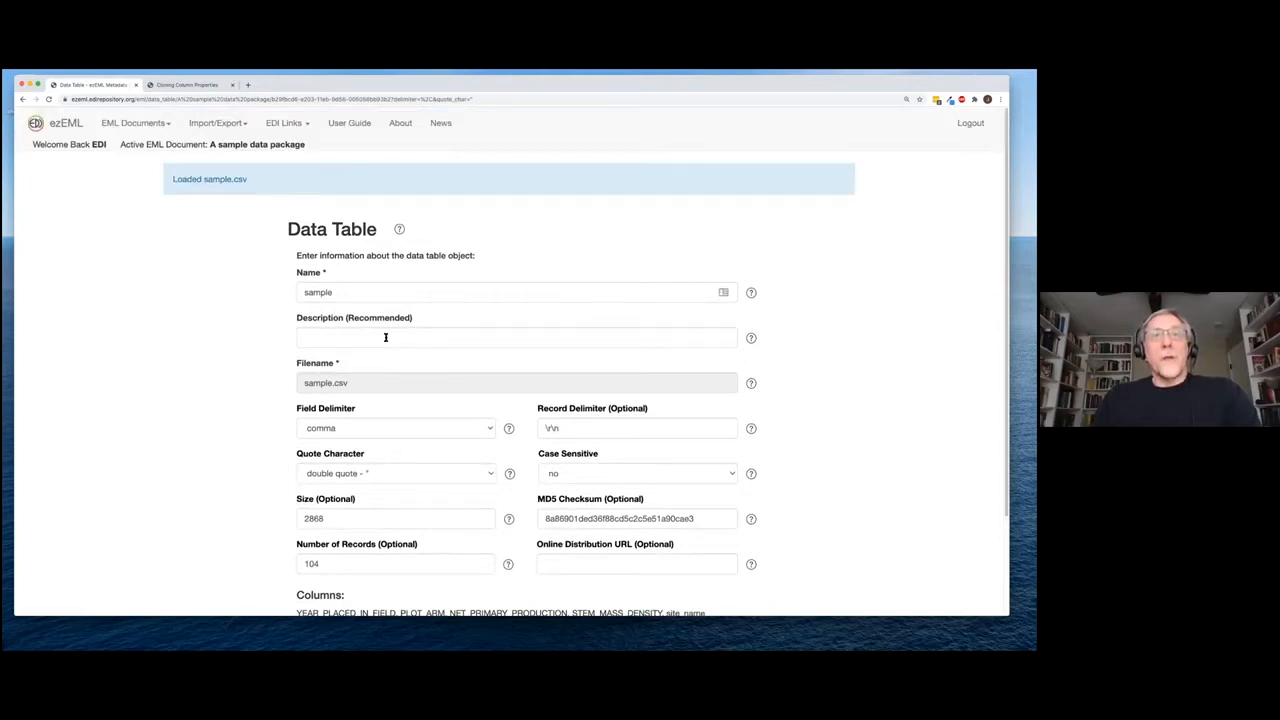
scroll(392, 340, "down", 1)
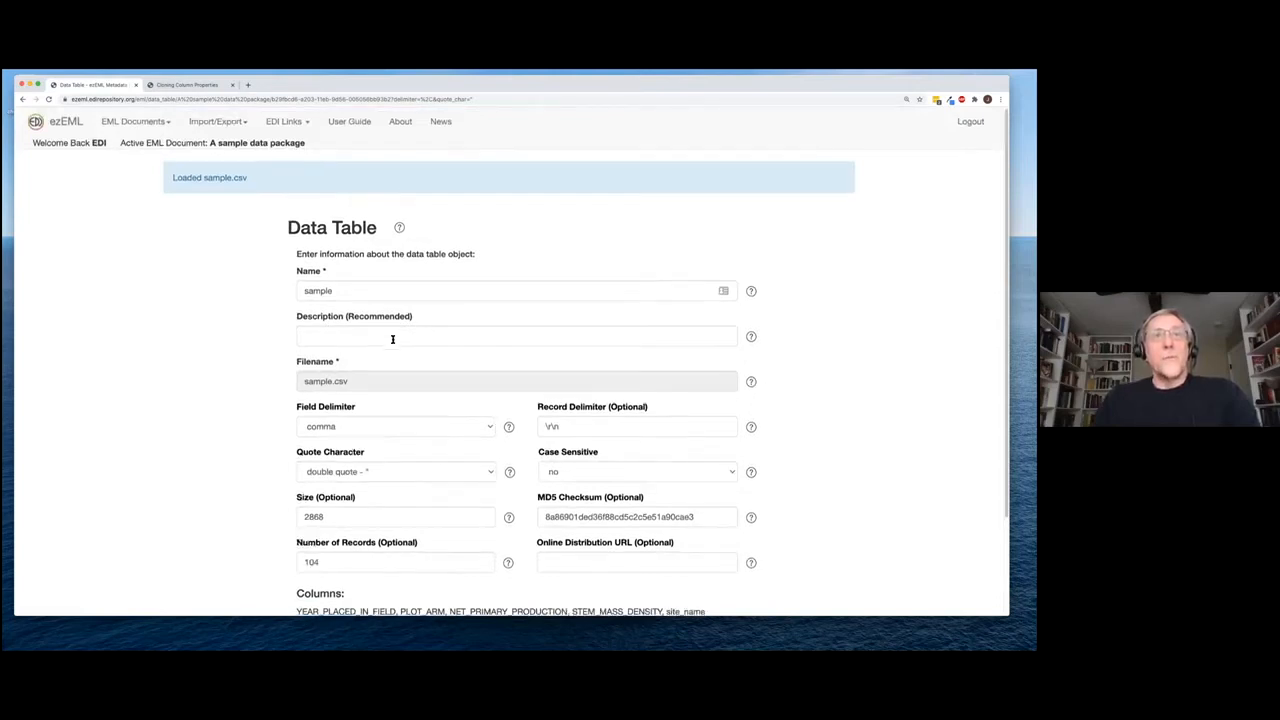
left_click(392, 339)
left_click(388, 362)
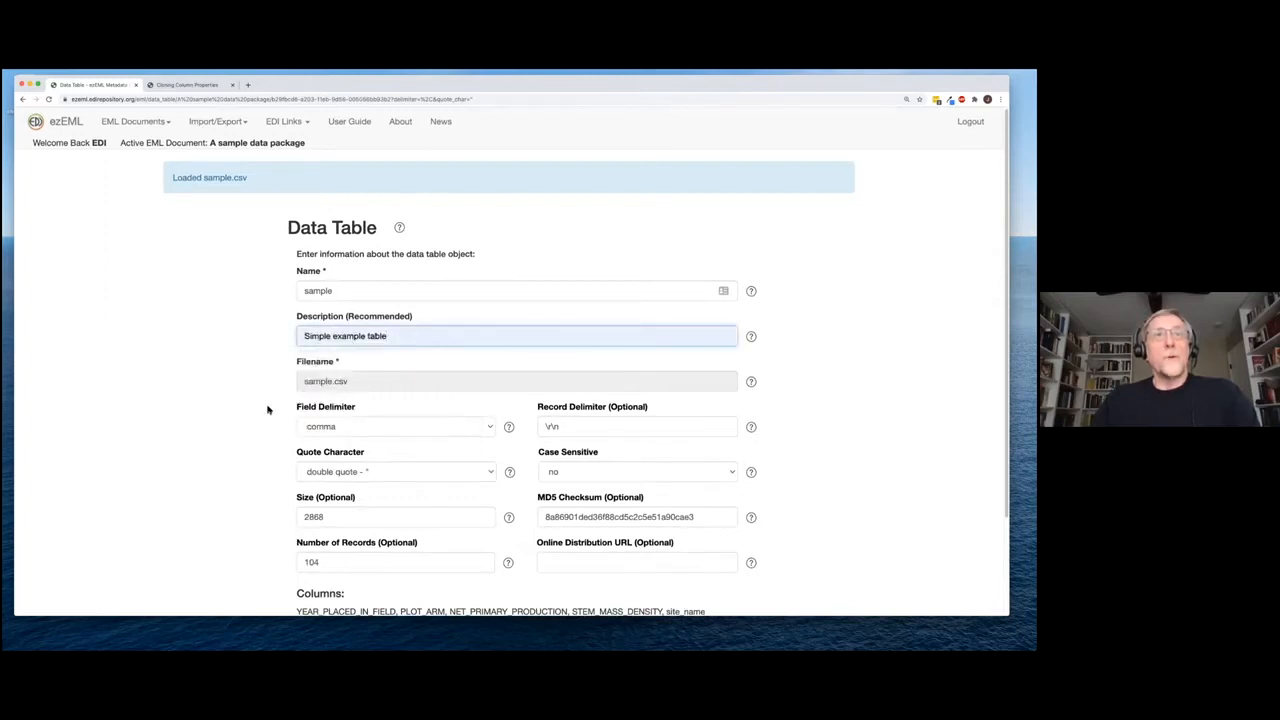
scroll(400, 366, "down", 3)
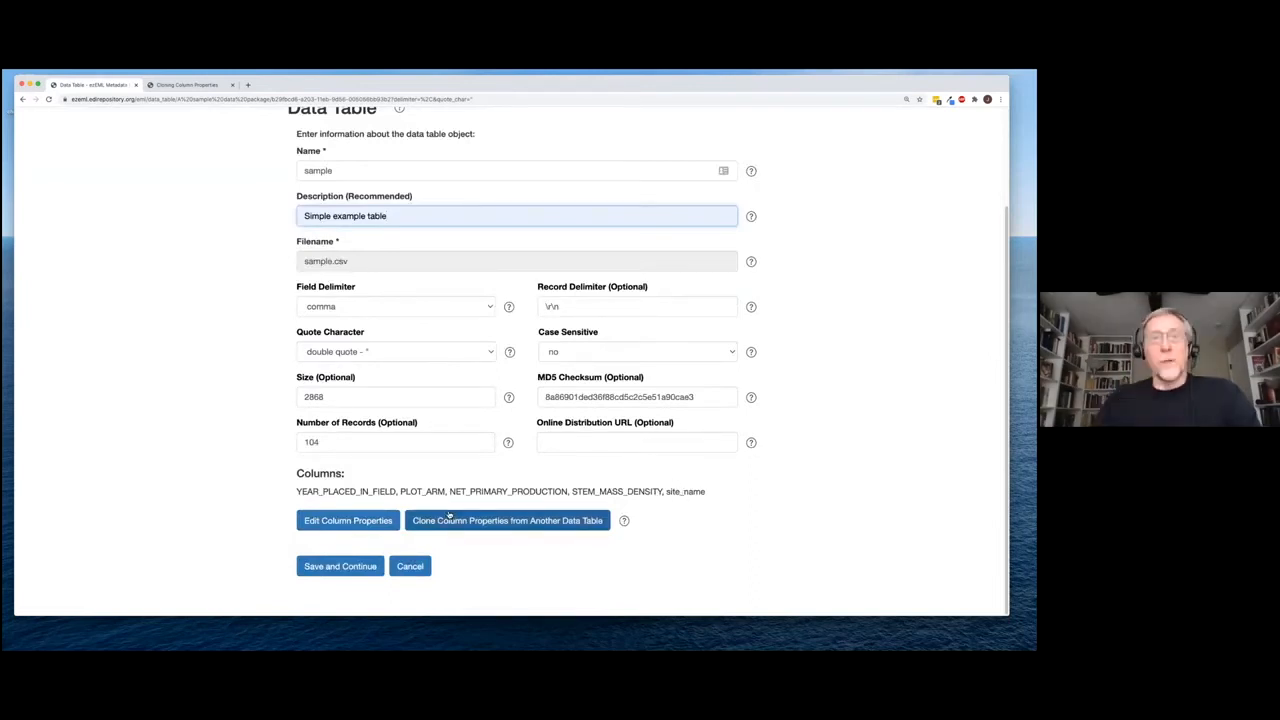
left_click(368, 522)
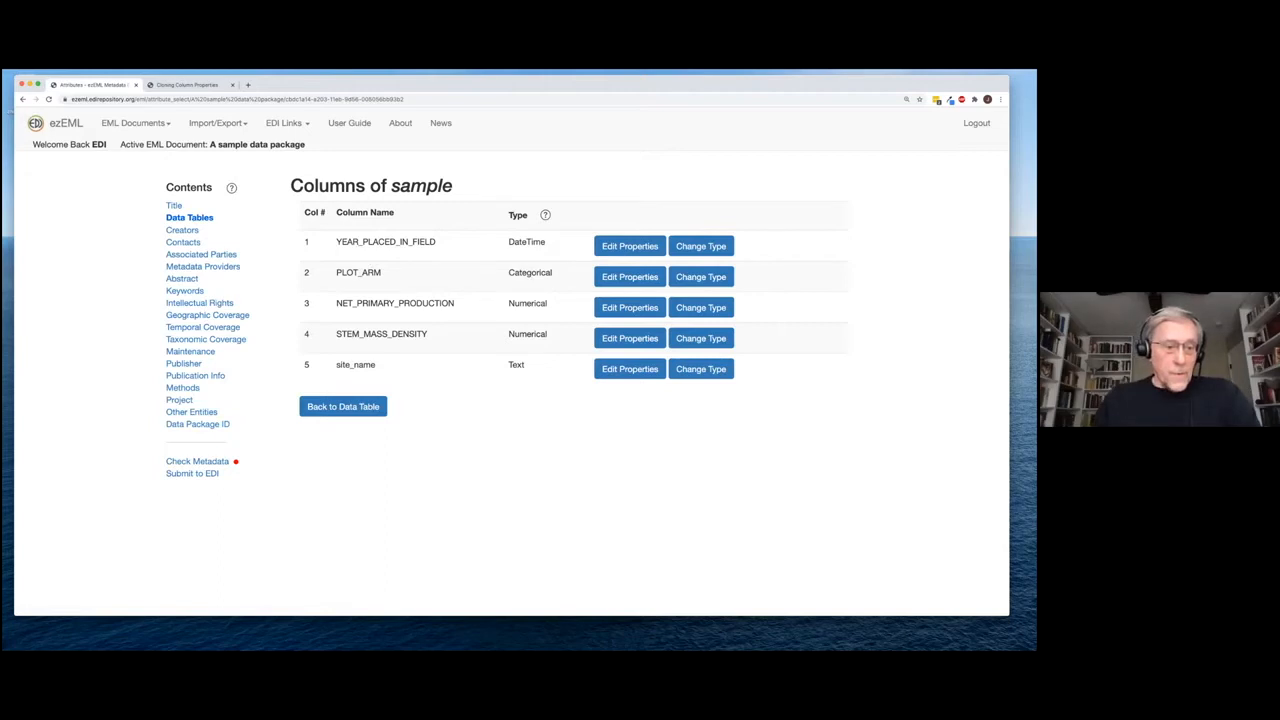
Switch to Excel to examine the columns and values of the sample spreadsheet, and return to ezEML in the browser
key("super+Tab")
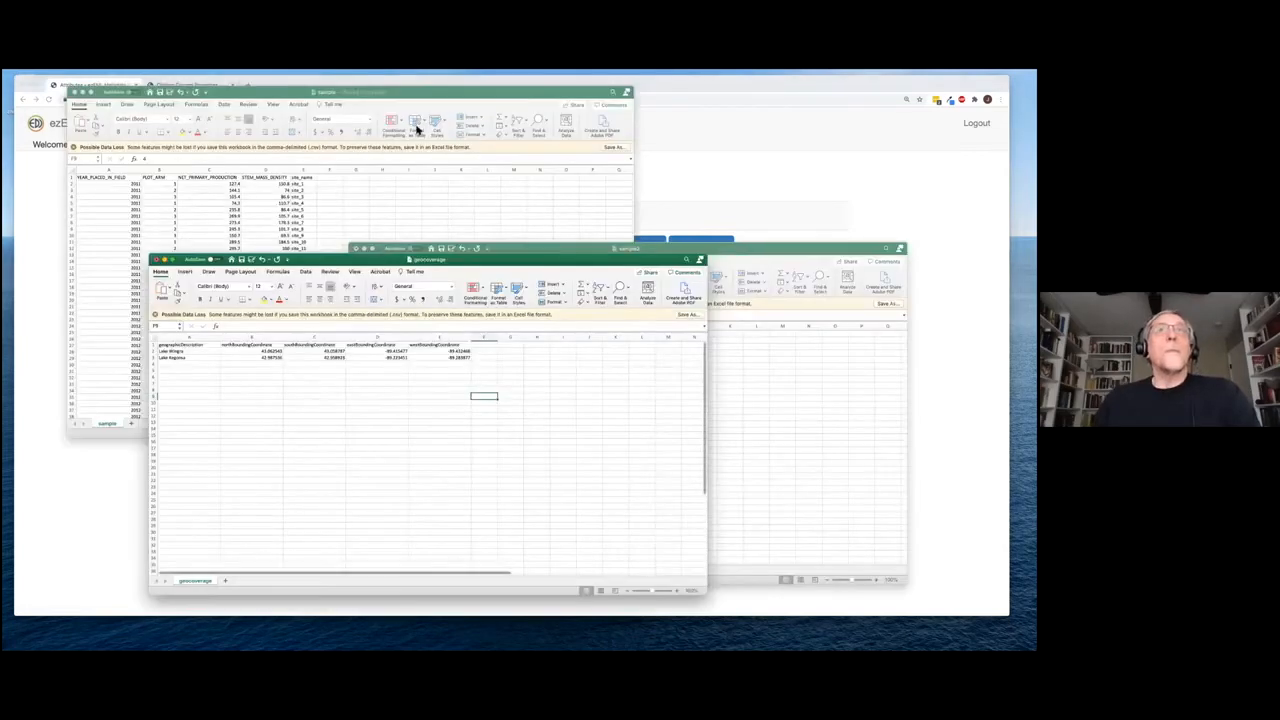
left_click(415, 99)
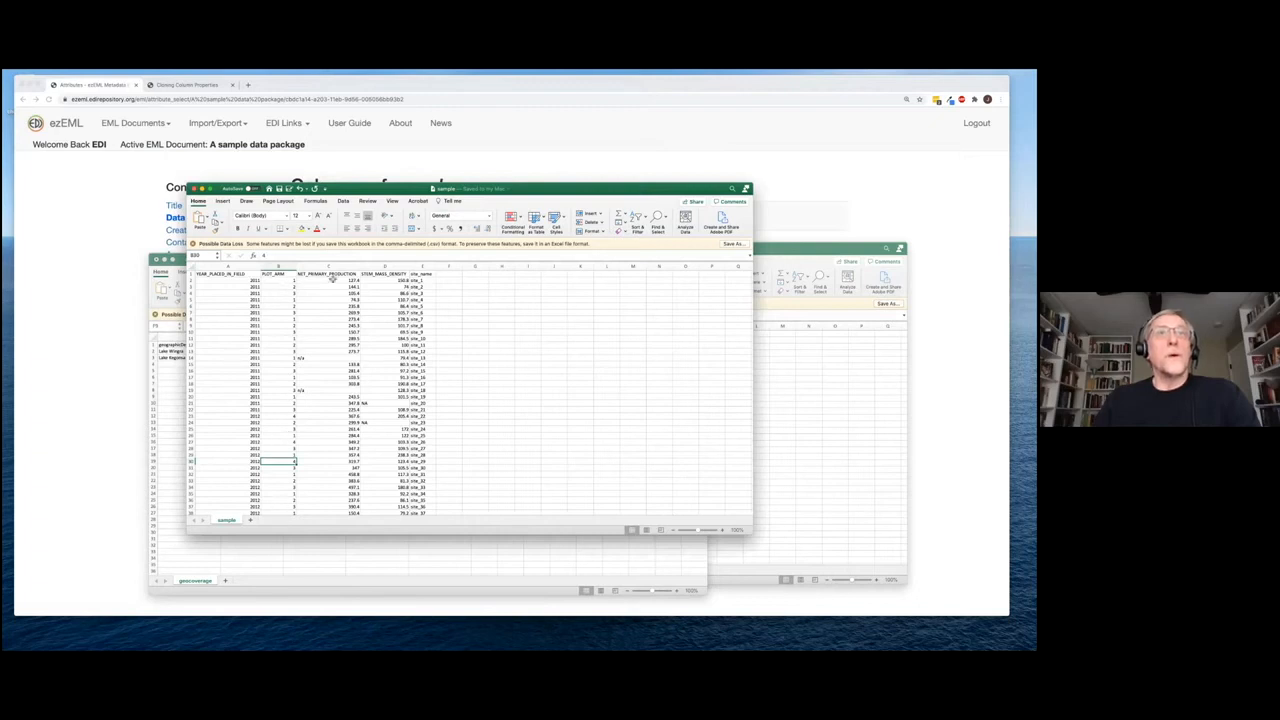
left_click(621, 158)
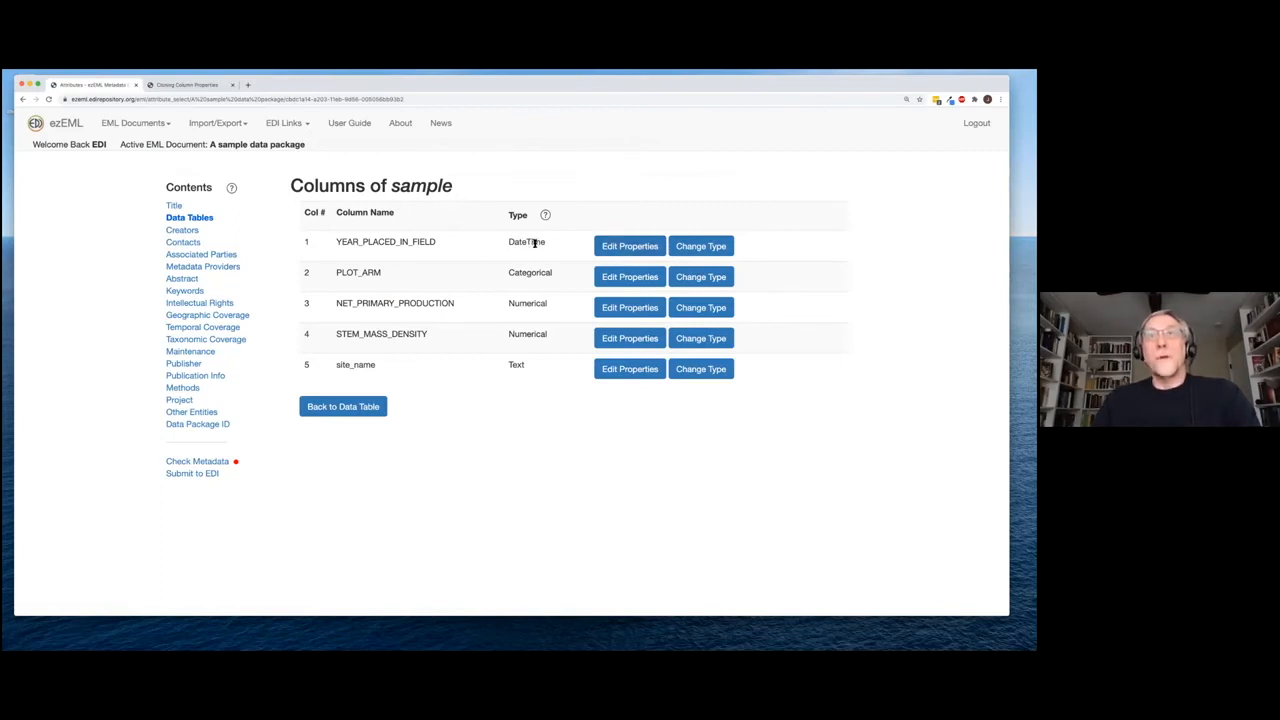
Fill in the required definition of the YEAR_PLACED_IN_FIELD column with a previously used entry and save the column
left_click(632, 252)
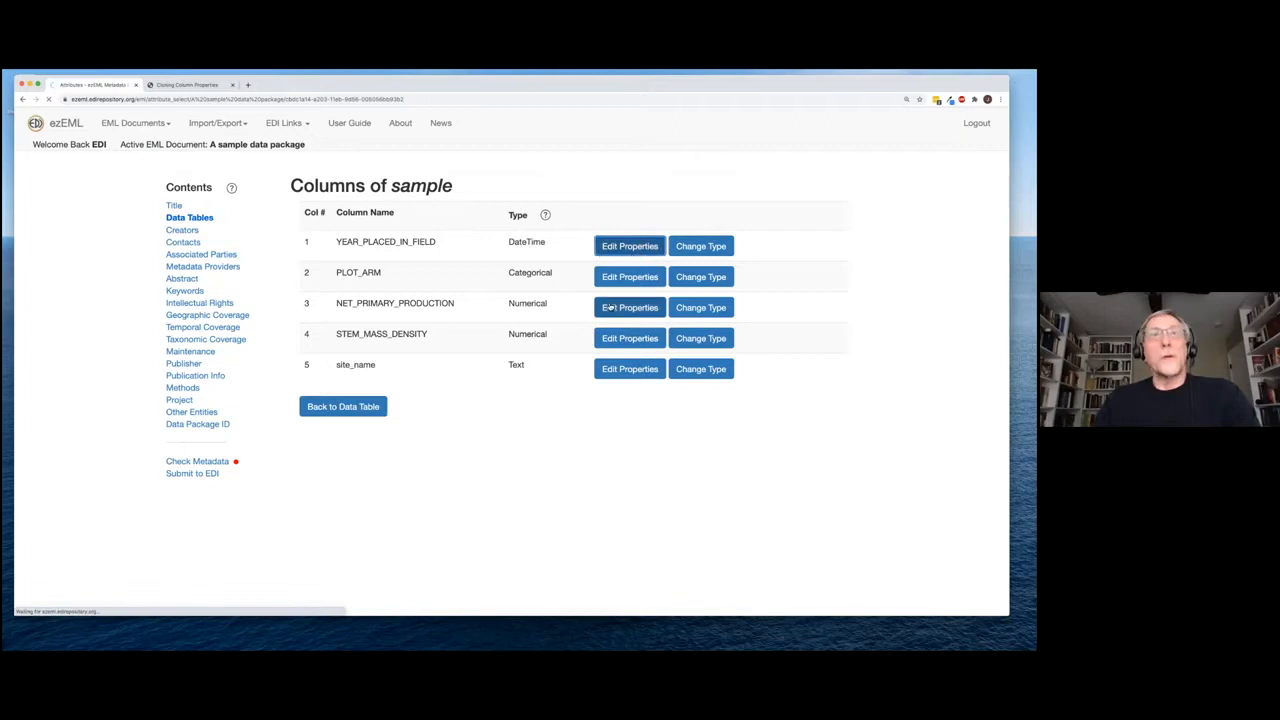
scroll(534, 371, "down", 1)
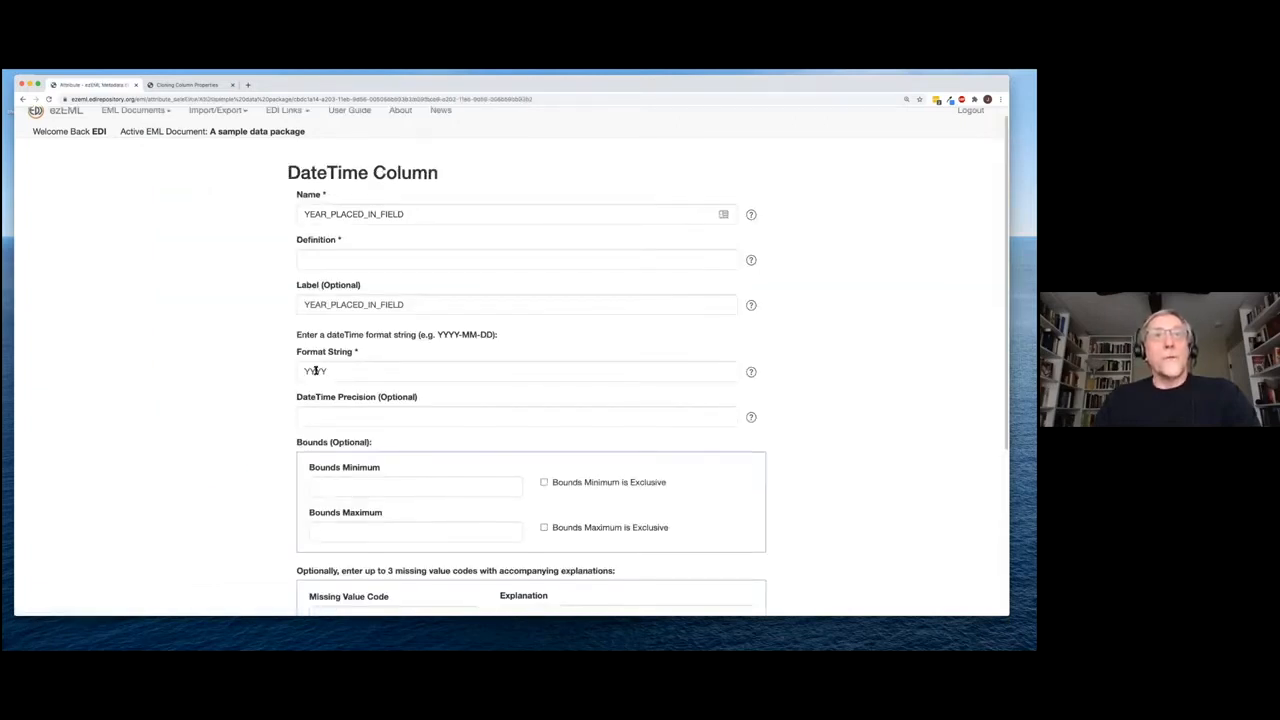
scroll(338, 374, "down", 1)
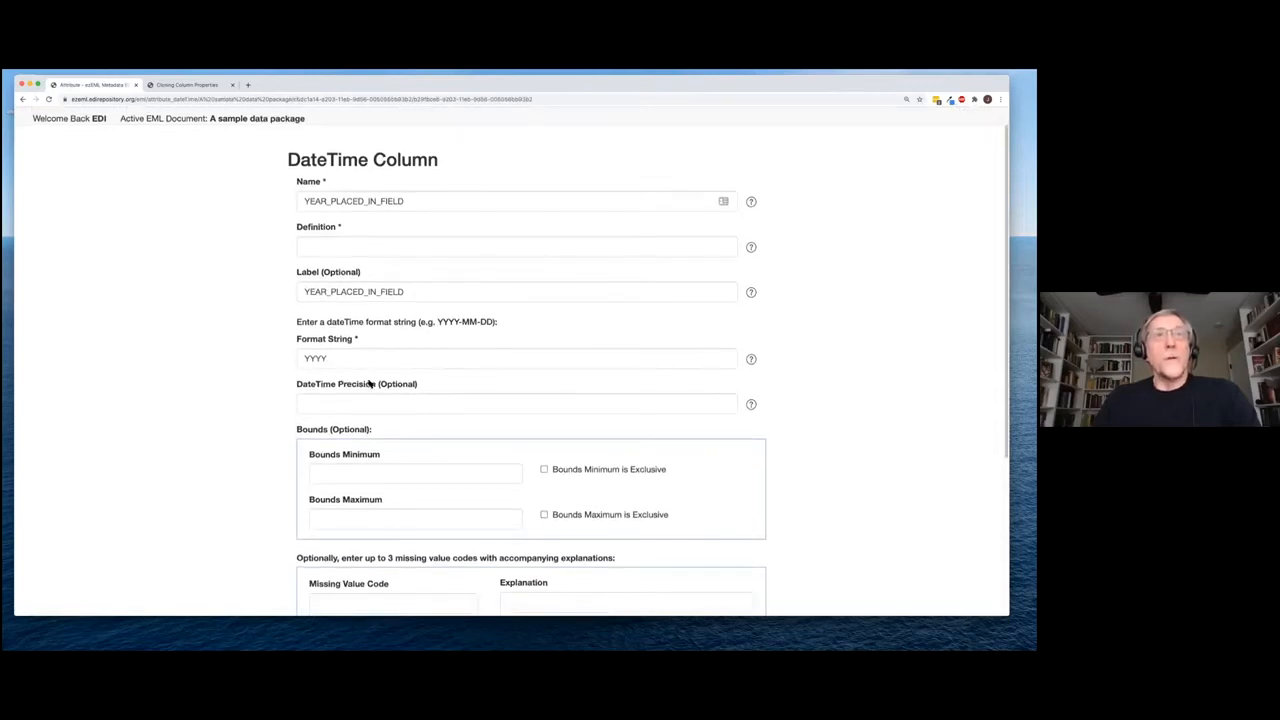
scroll(370, 384, "up", 1)
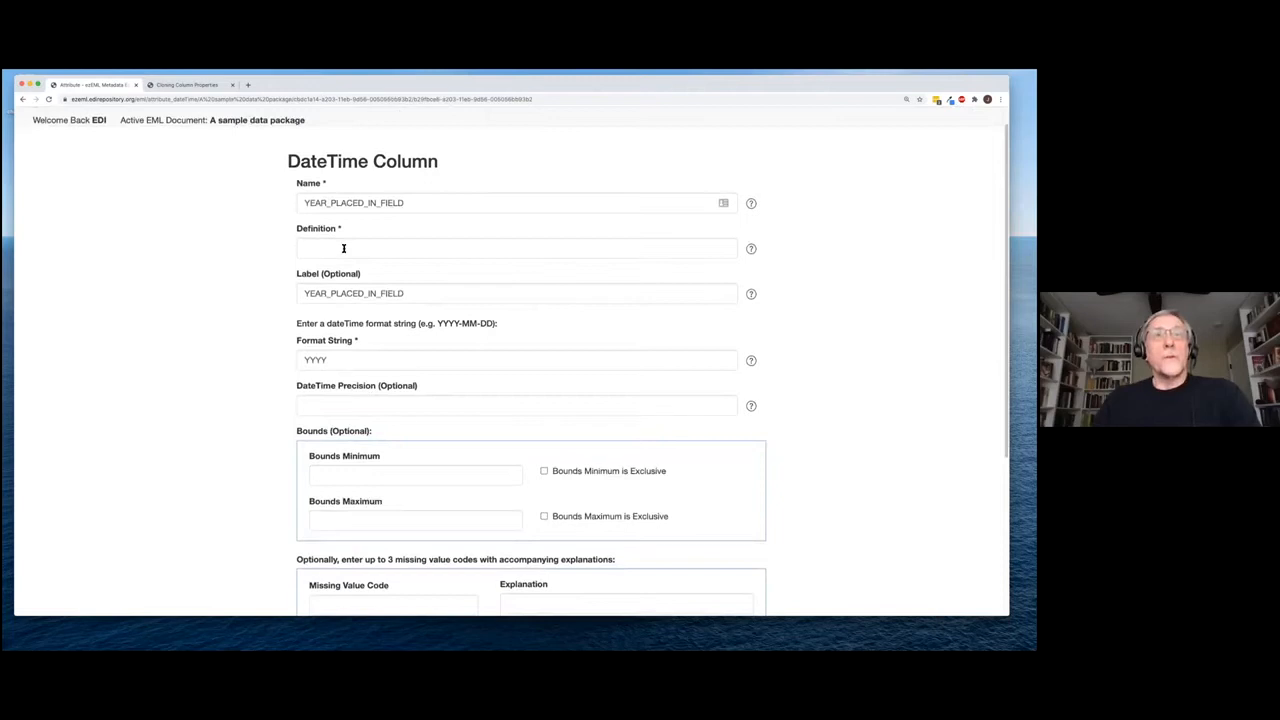
left_click(343, 248)
left_click(343, 285)
scroll(280, 427, "down", 3)
scroll(266, 485, "down", 2)
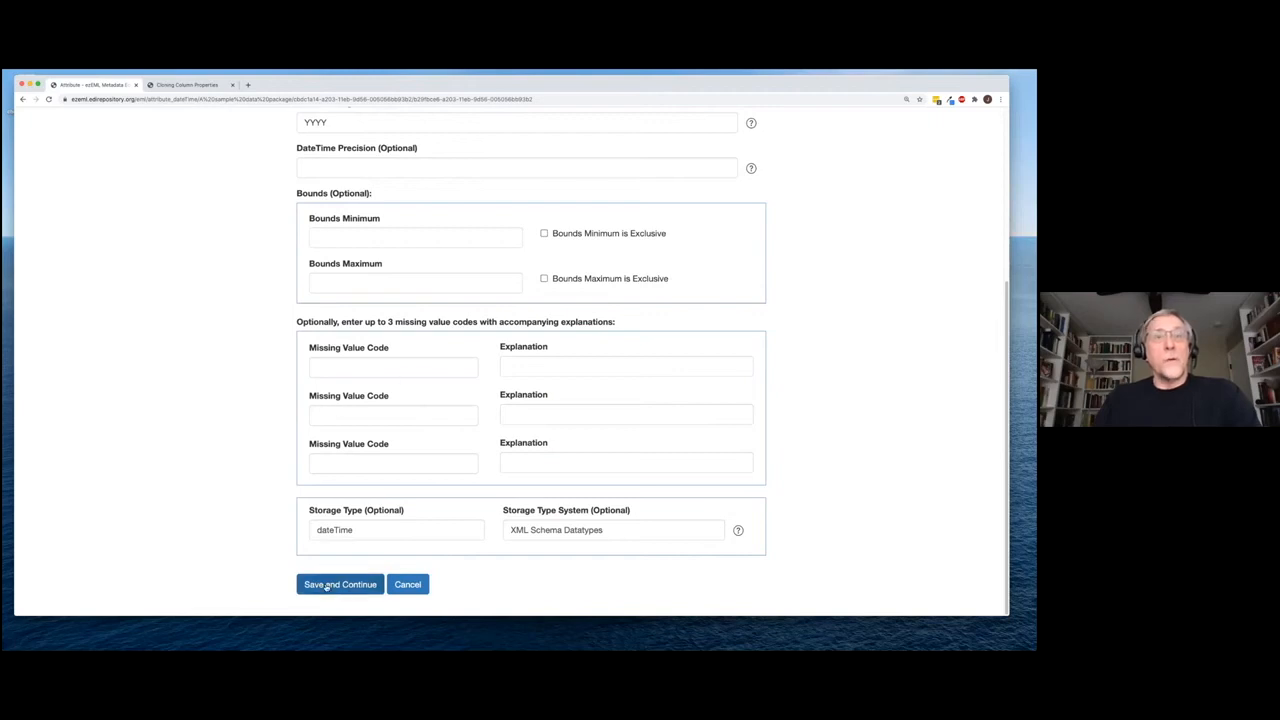
left_click(335, 585)
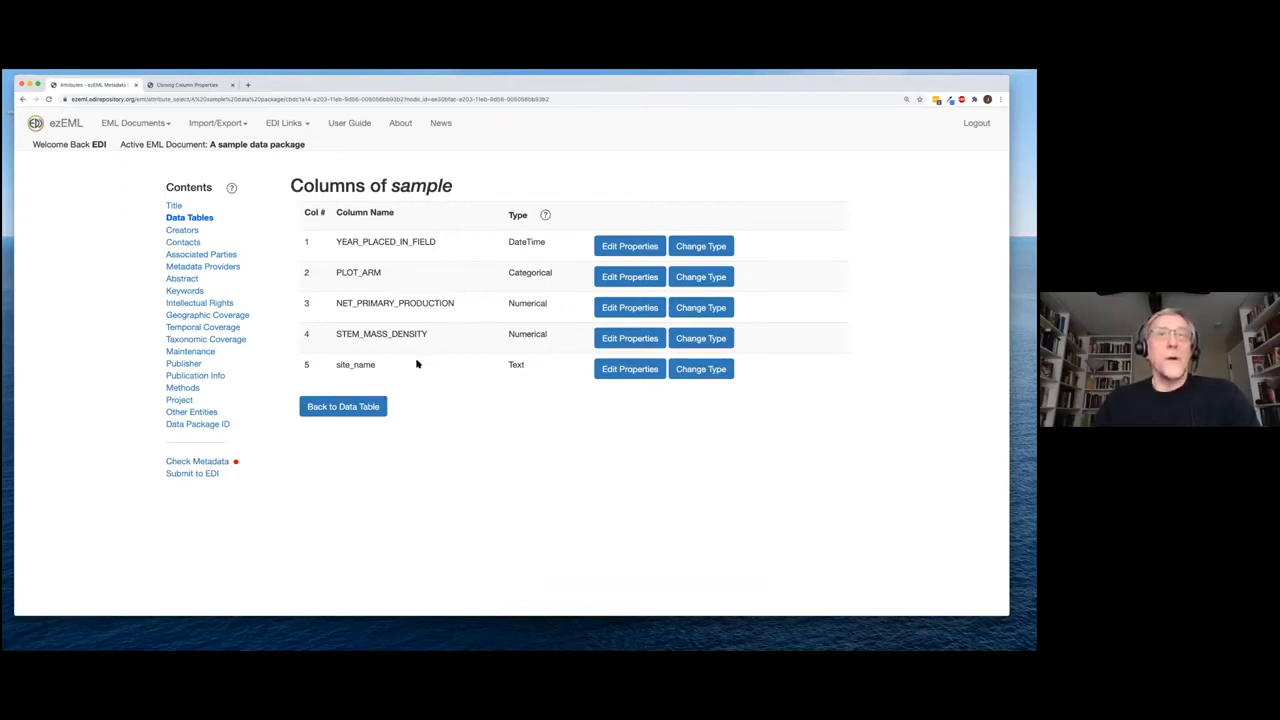
Set the PLOT_ARM column's definition to "Experimental plots were located along 3 arms; each arm had one replicate each of 8 N treatments"
left_click(214, 464)
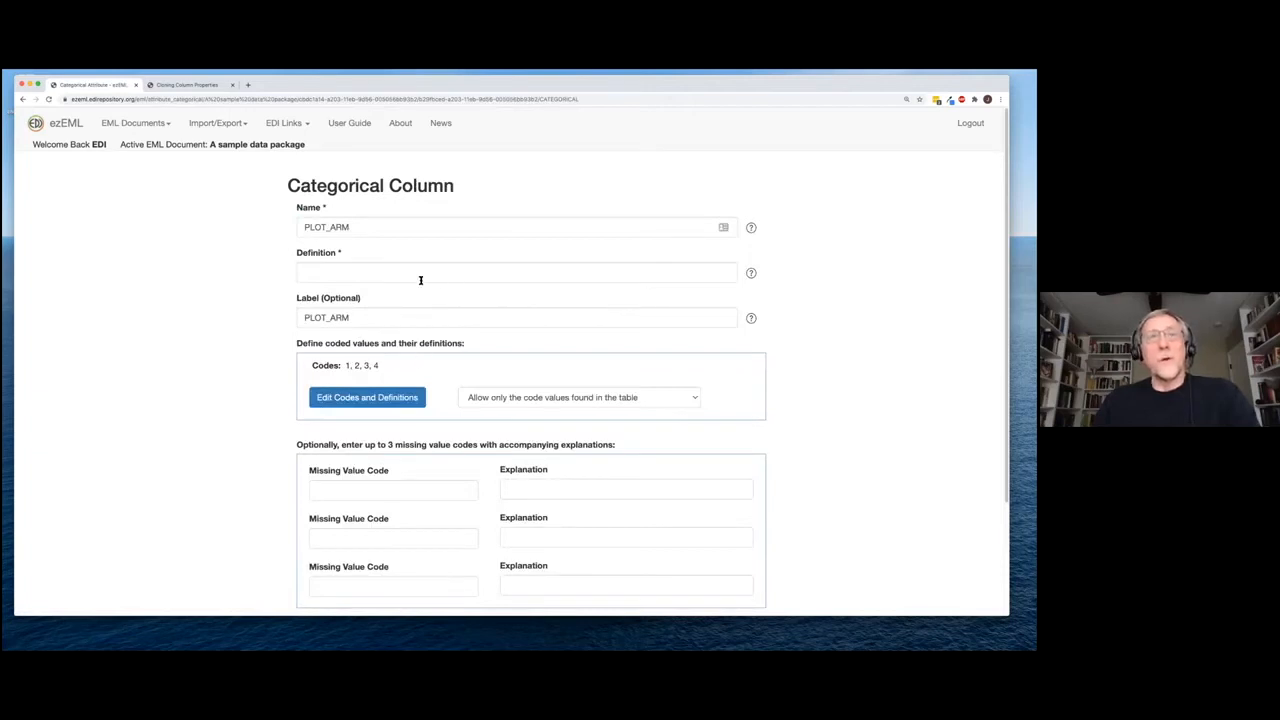
left_click(422, 274)
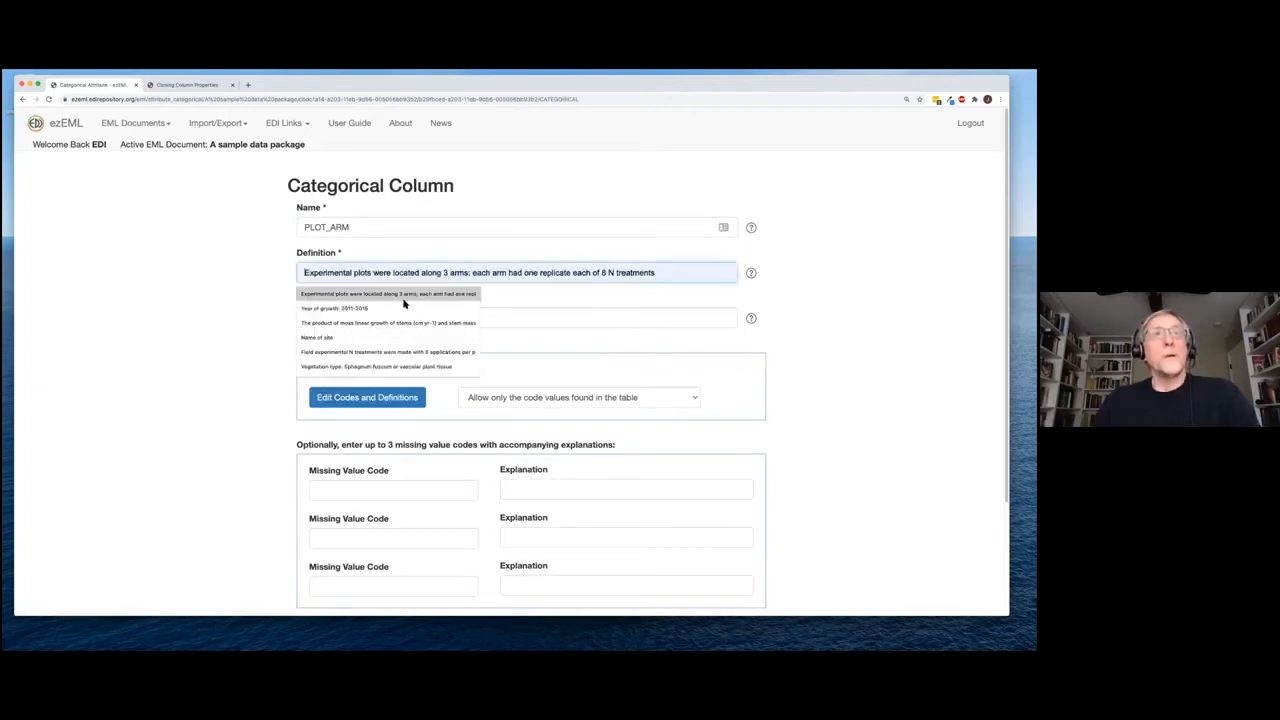
left_click(405, 299)
Open the PLOT_ARM code definitions and define code 1 as "Arm 1"
scroll(263, 410, "down", 1)
scroll(263, 410, "down", 3)
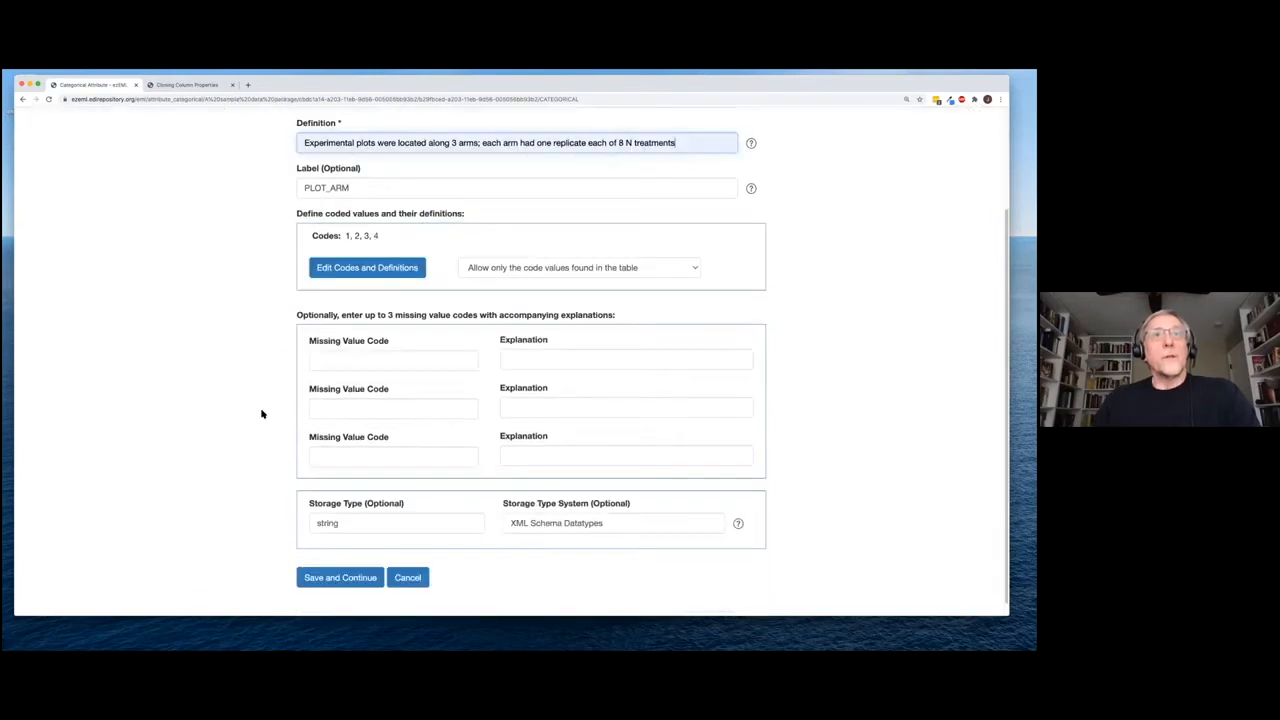
left_click(349, 269)
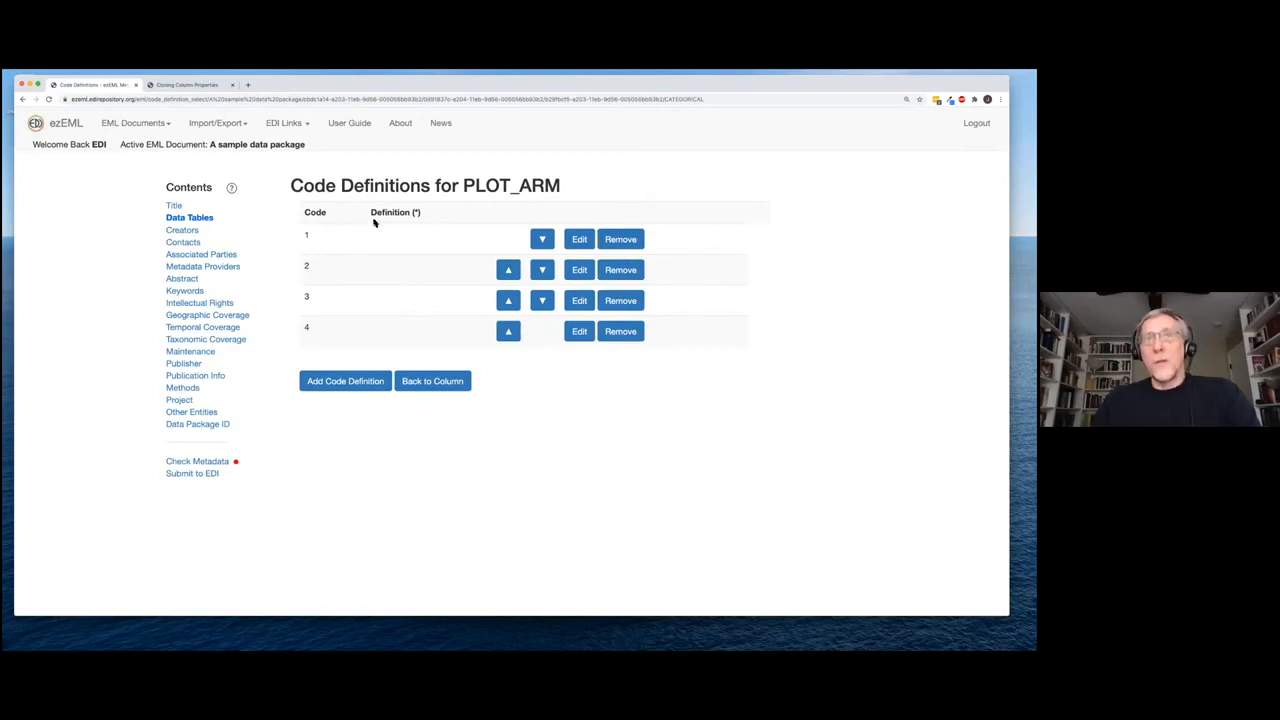
left_click(579, 240)
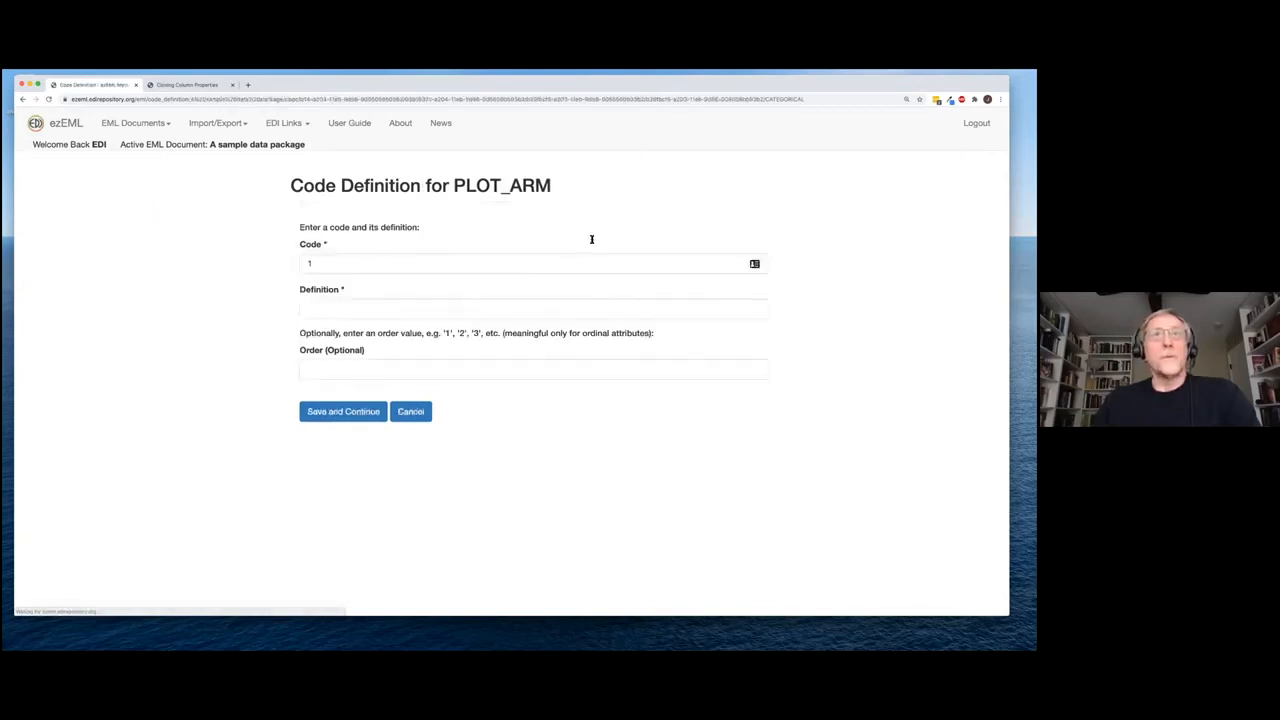
left_click(404, 310)
type("Arm 1")
left_click(372, 327)
left_click(322, 410)
Define PLOT_ARM code 2 as "Arm 2" and code 3 as "Arm 3", saving each definition
left_click(579, 270)
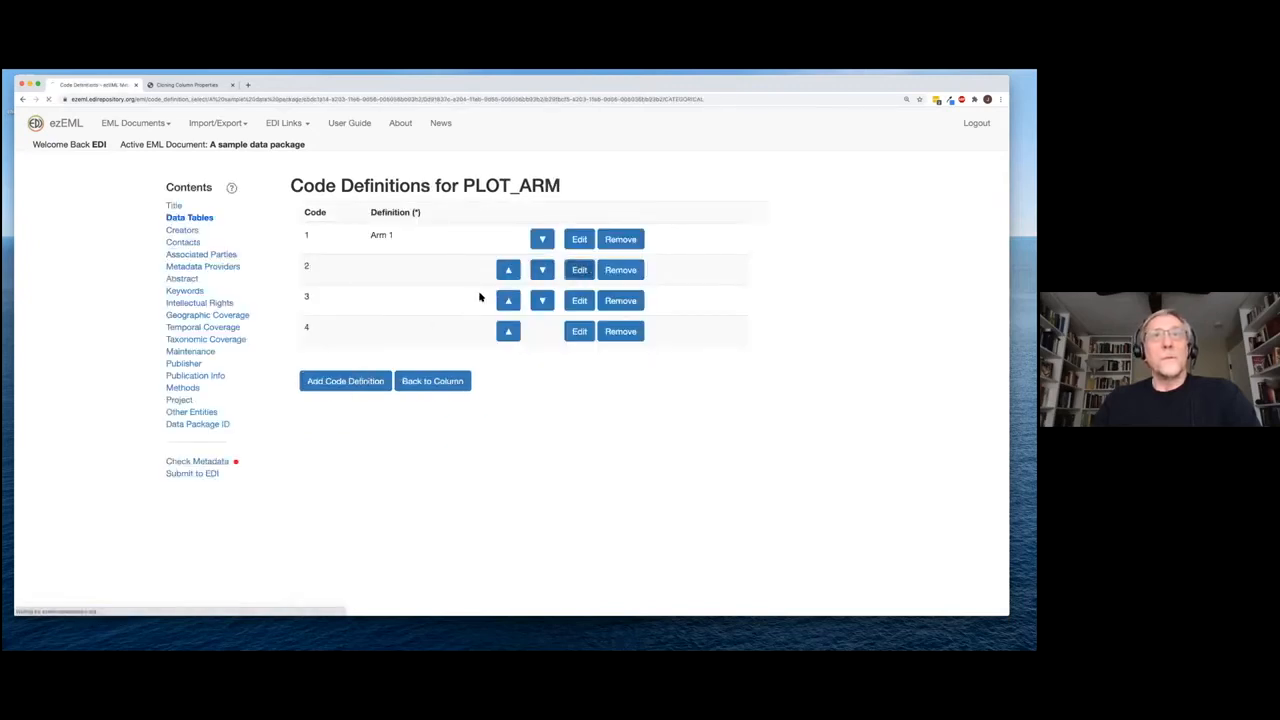
left_click(410, 312)
left_click(330, 344)
left_click(343, 411)
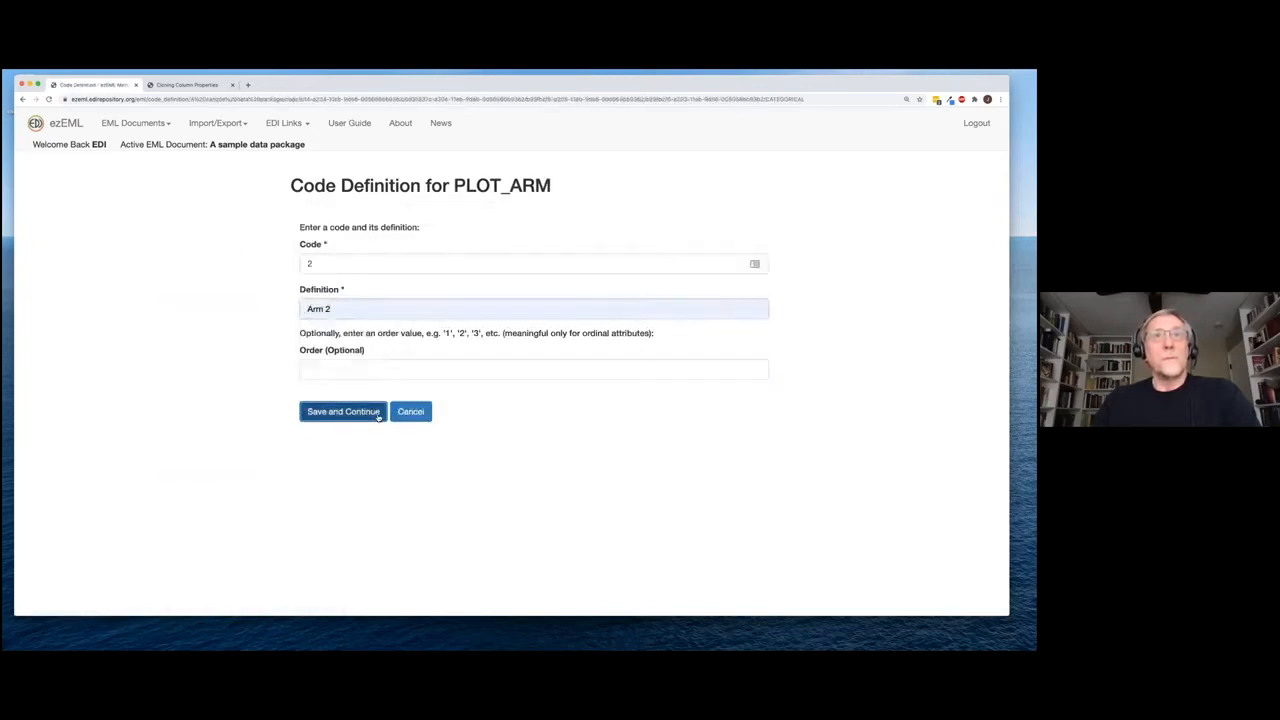
left_click(580, 297)
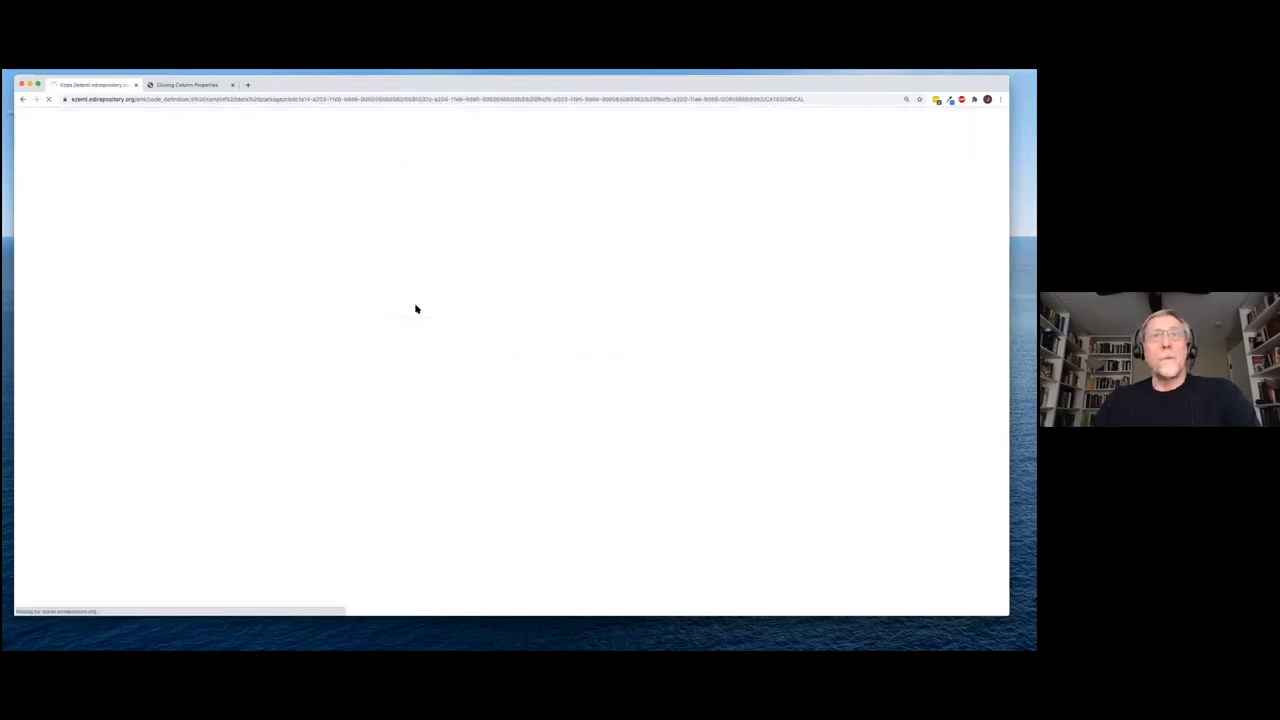
left_click(386, 314)
left_click(357, 359)
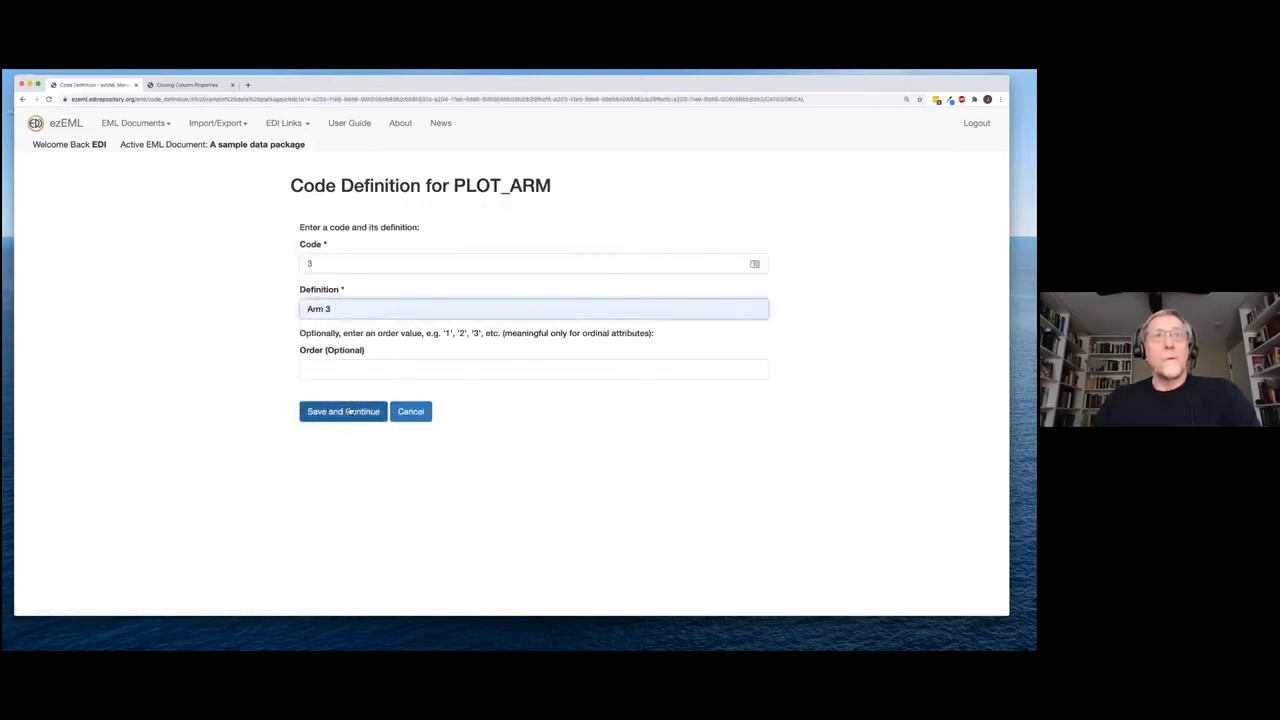
left_click(350, 410)
Define PLOT_ARM code 4 as "Arm 4" and save the definition
left_click(583, 331)
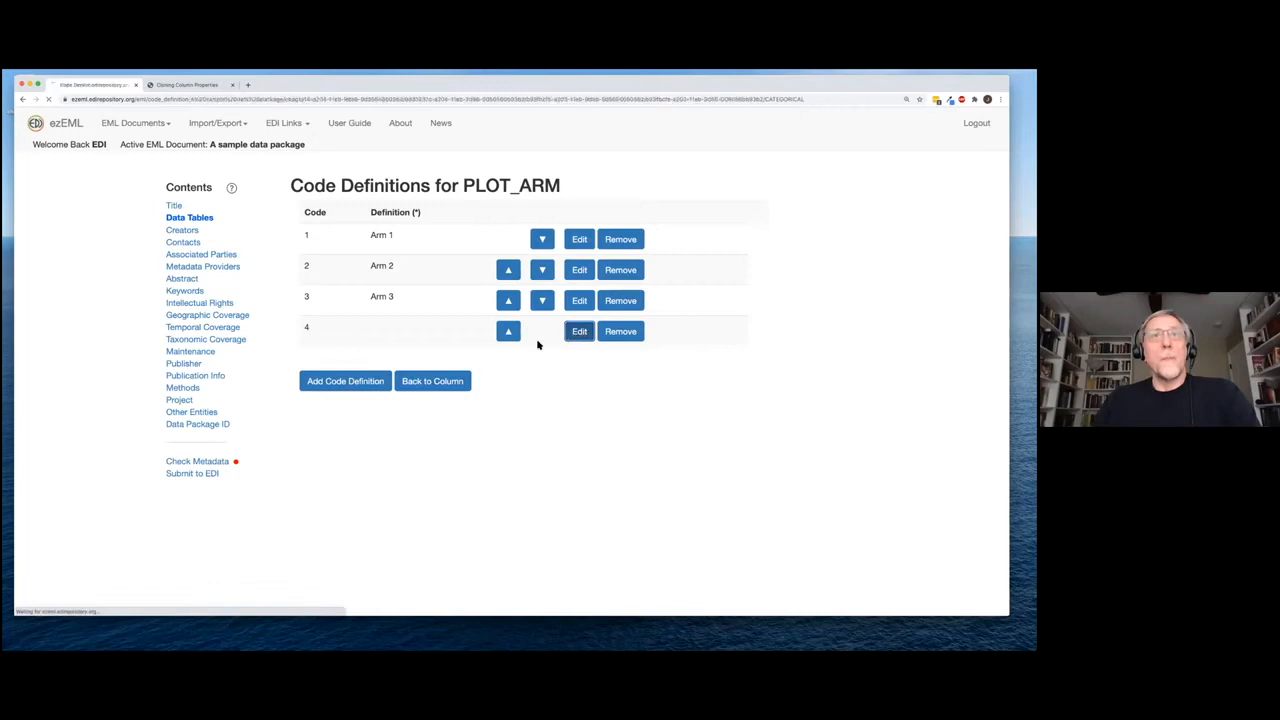
left_click(401, 312)
type("Arm 1")
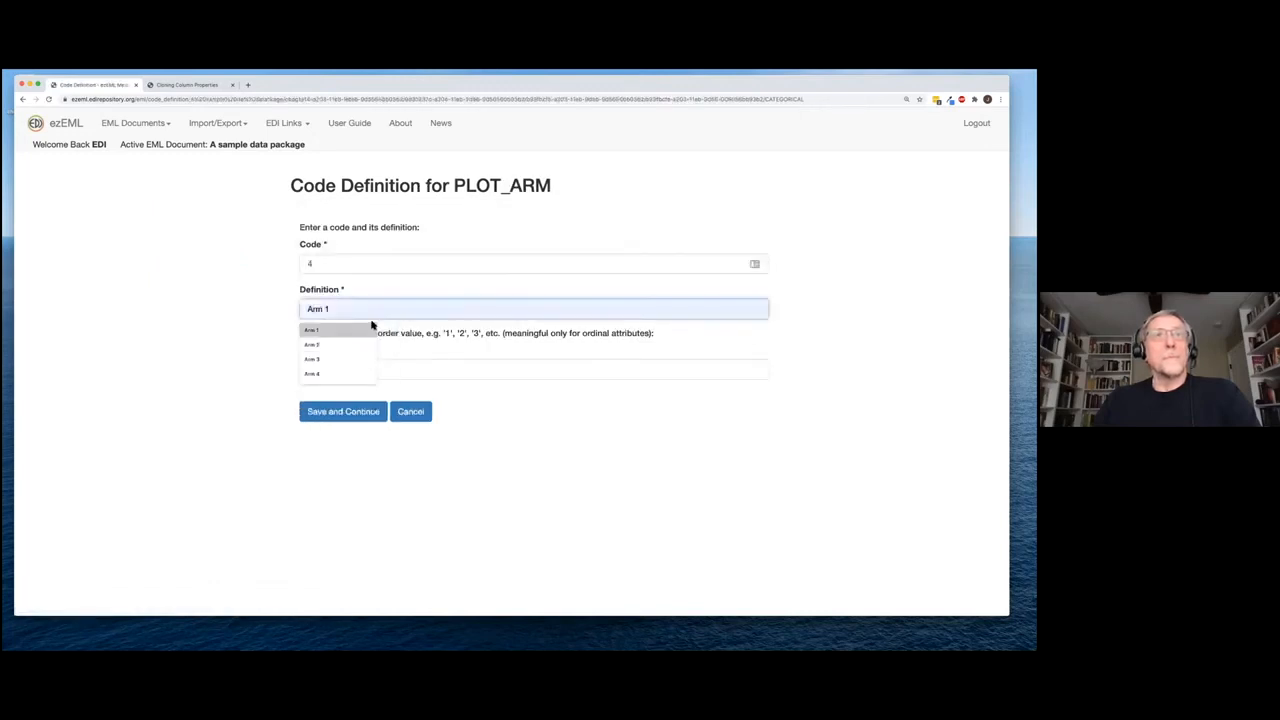
left_click(349, 372)
left_click(358, 411)
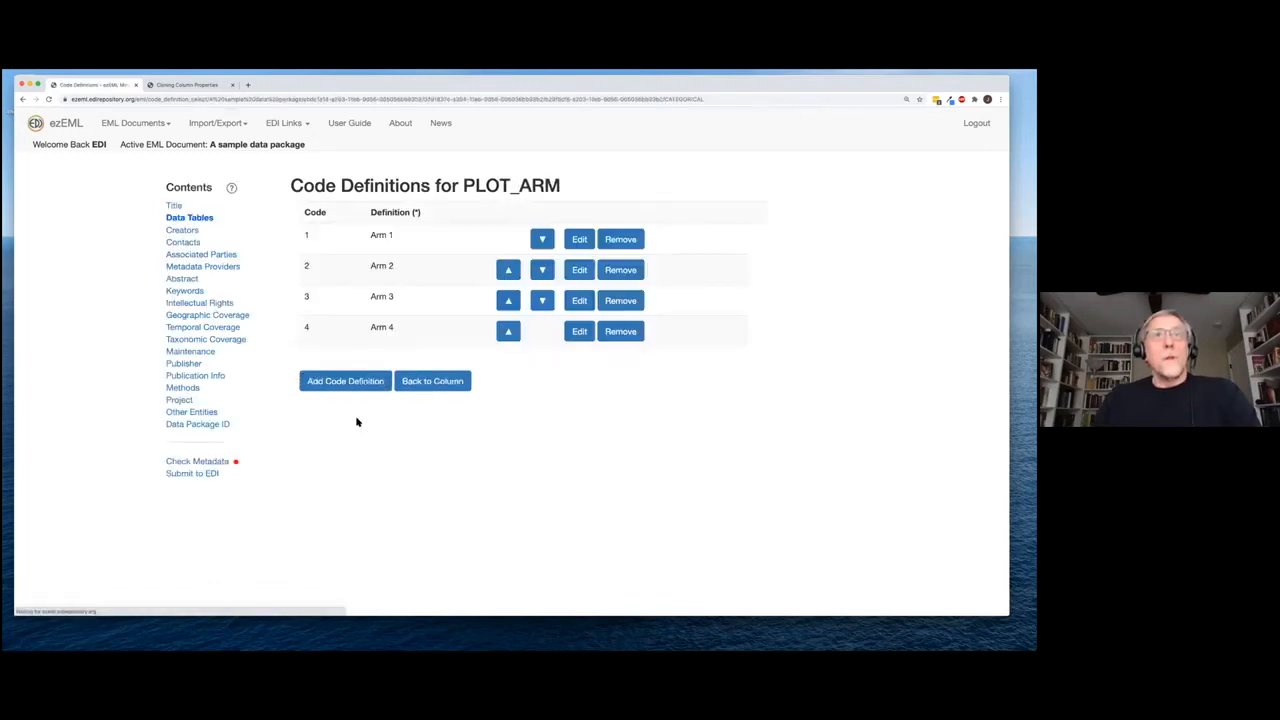
Return from the PLOT_ARM code definitions to the column's properties and save the column
left_click(460, 383)
scroll(257, 443, "down", 3)
left_click(337, 560)
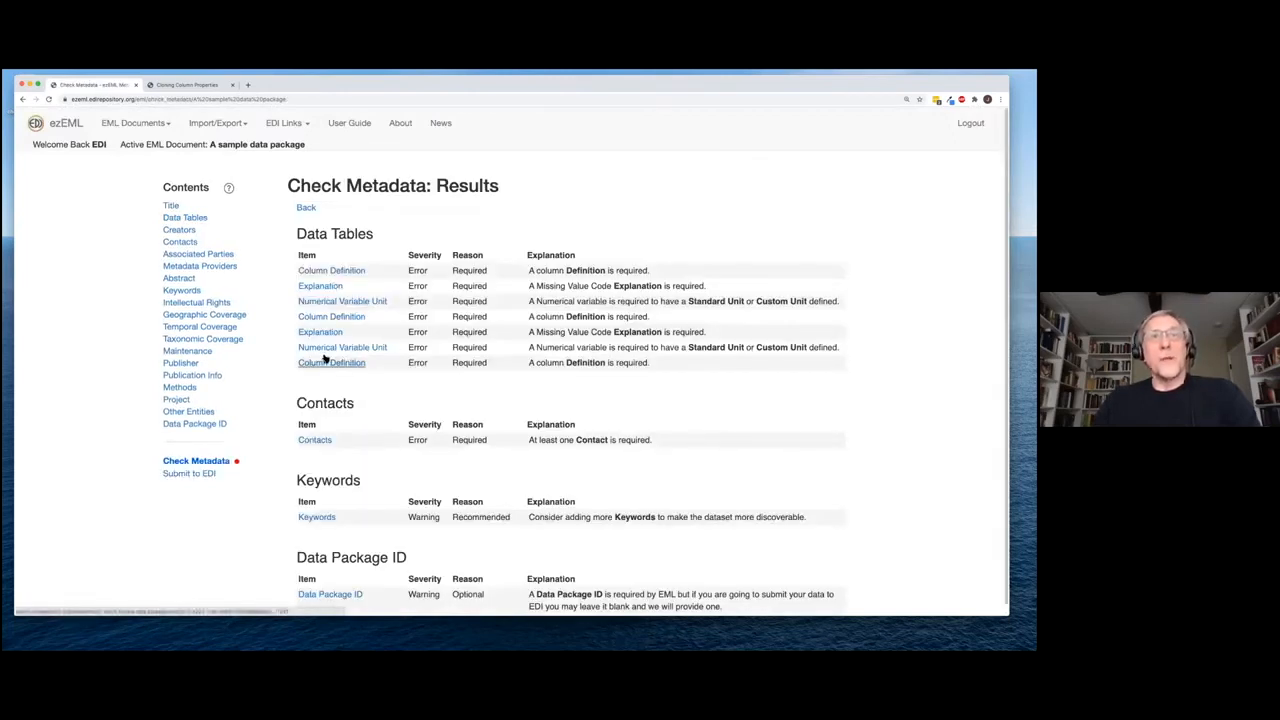
Open the NET_PRIMARY_PRODUCTION column and set its definition to "The product of moss linear growth of stems (cm yr-1) and stem mass density (SMD)"
left_click(345, 272)
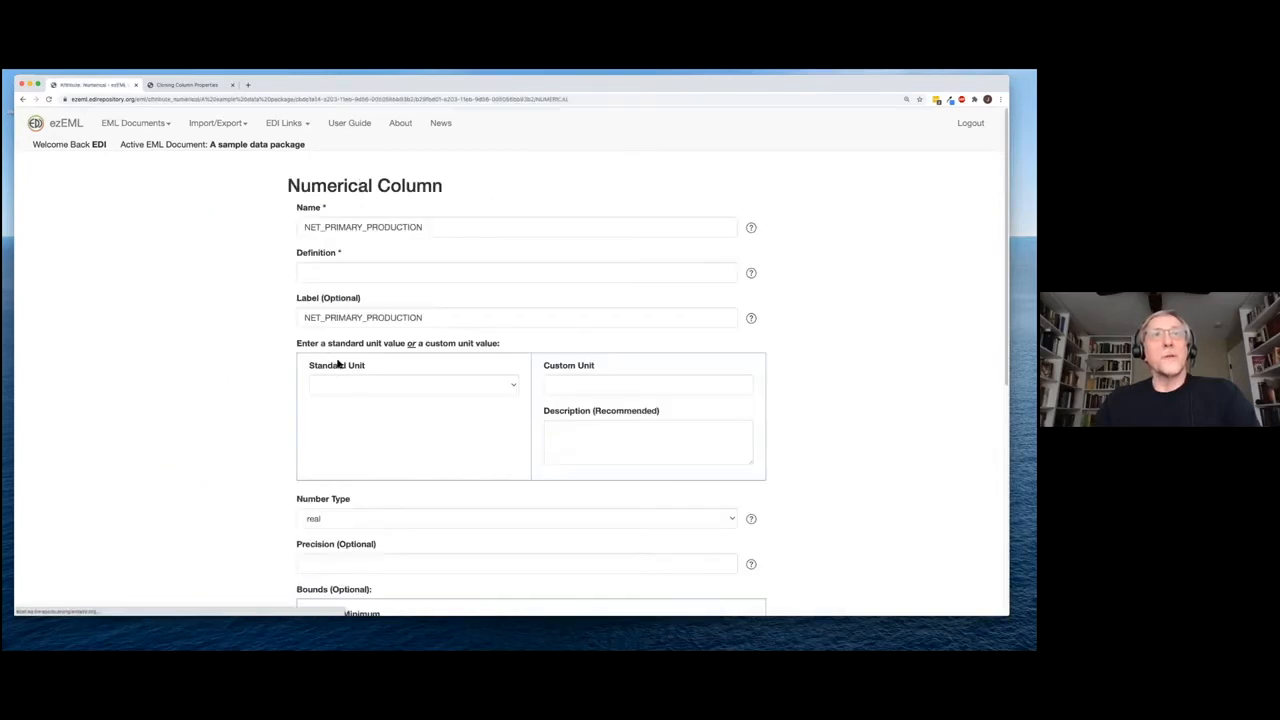
left_click(362, 274)
left_click(366, 321)
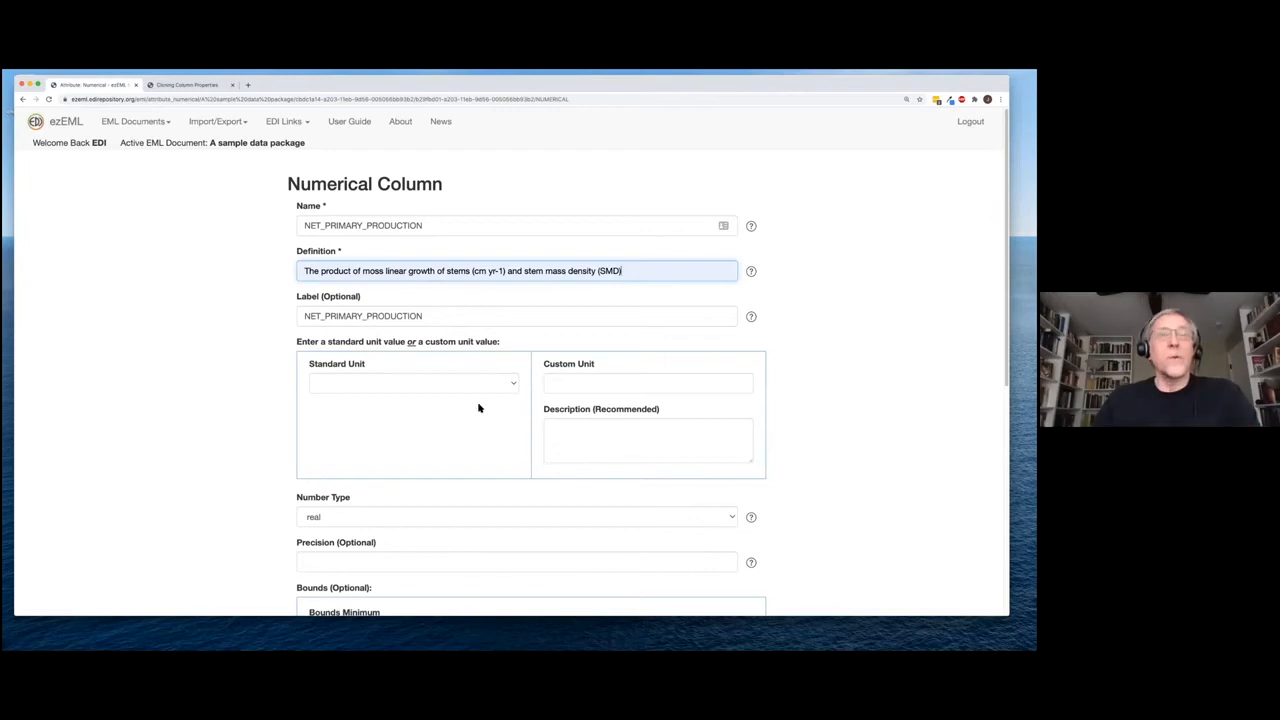
Set the standard unit of the NET_PRIMARY_PRODUCTION column to gramPerMeterSquaredPerYear
scroll(477, 410, "down", 1)
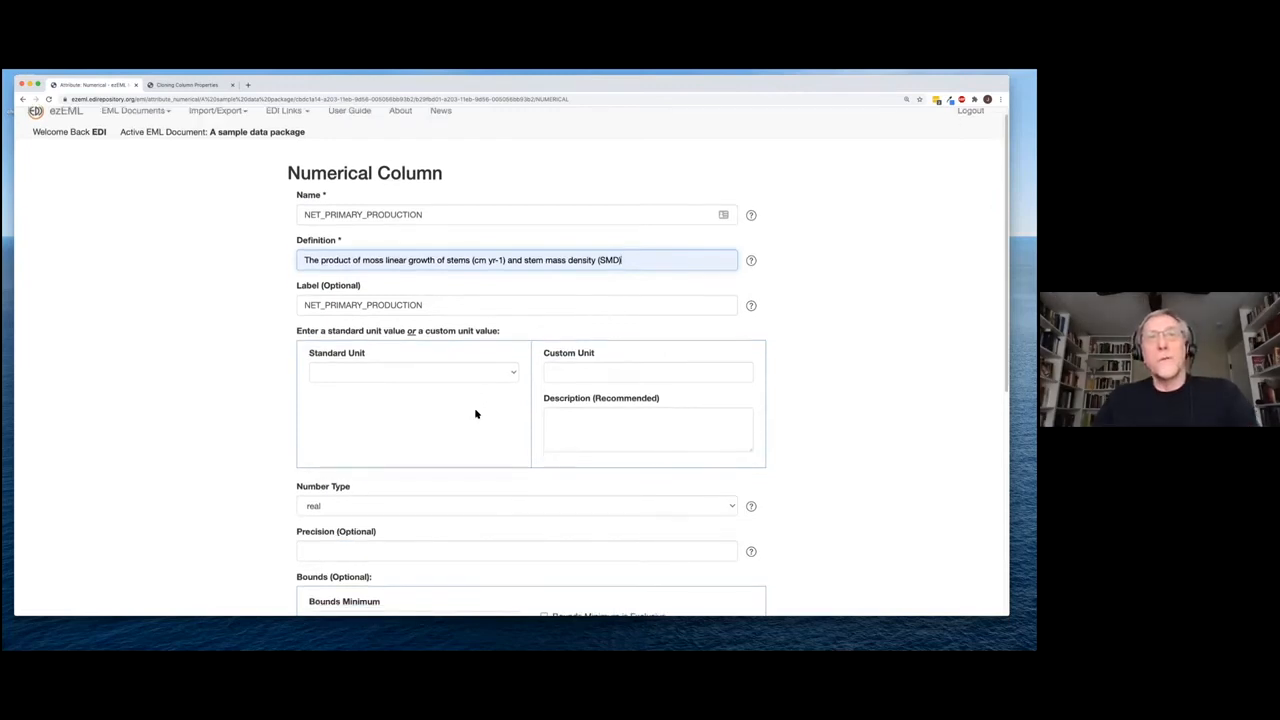
left_click(516, 373)
scroll(495, 538, "down", 5)
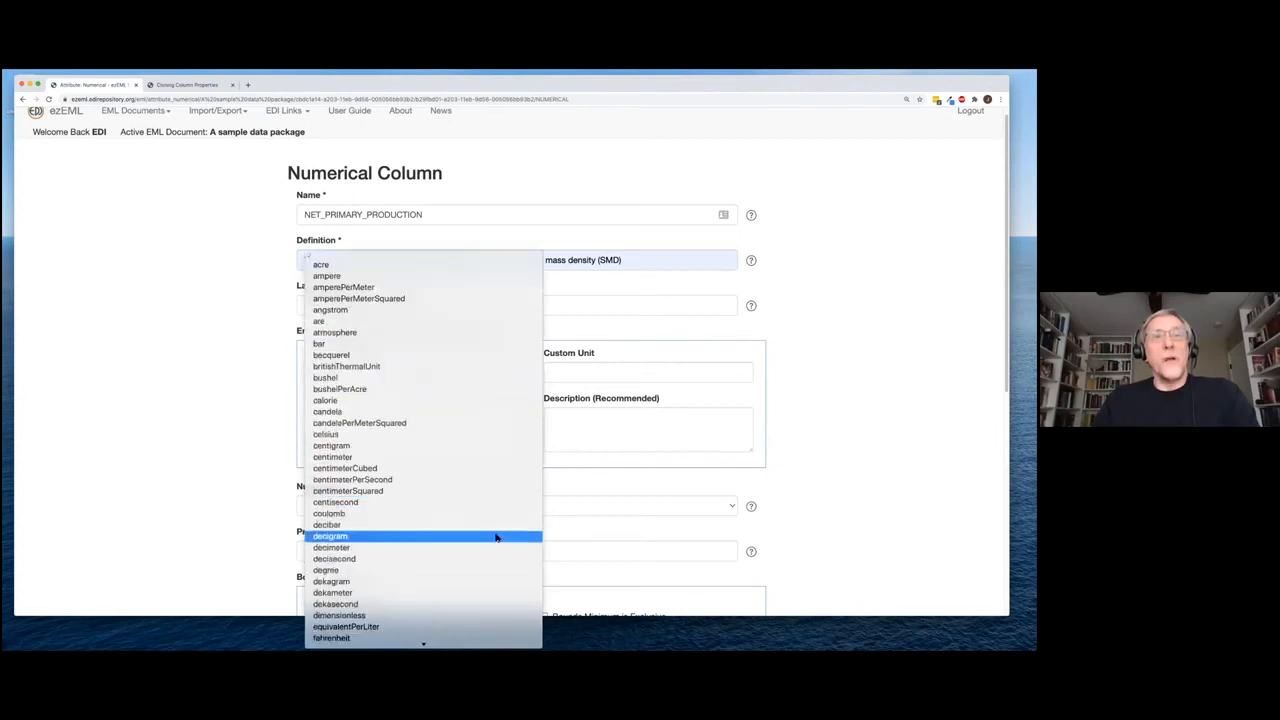
scroll(495, 538, "down", 5)
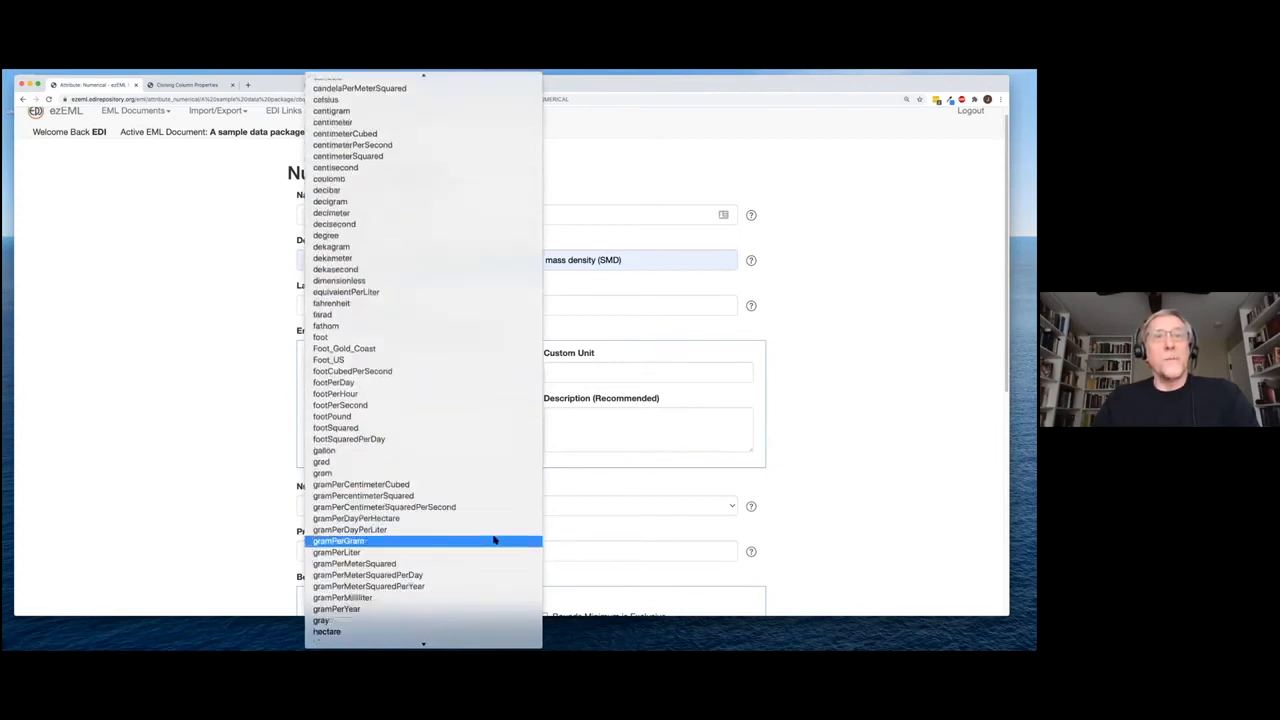
left_click(502, 528)
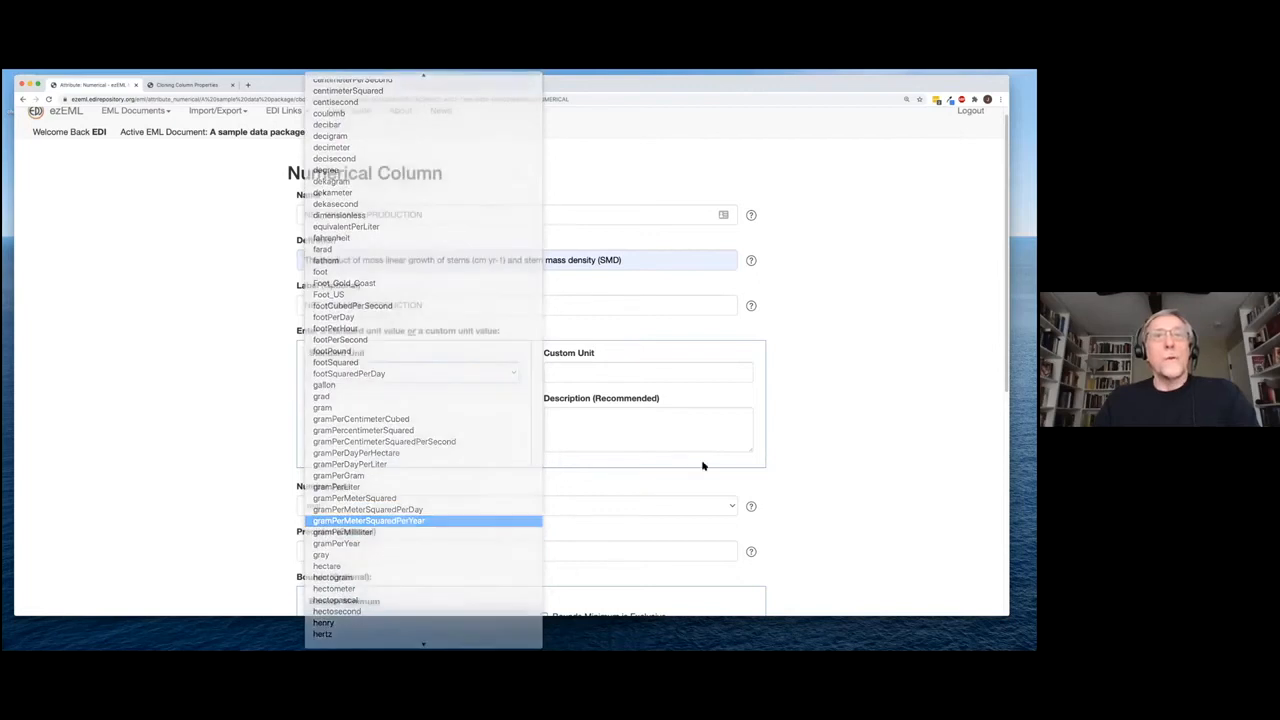
Review the missing value code of the NET_PRIMARY_PRODUCTION column and save the column's properties
scroll(600, 468, "down", 2)
scroll(502, 478, "down", 5)
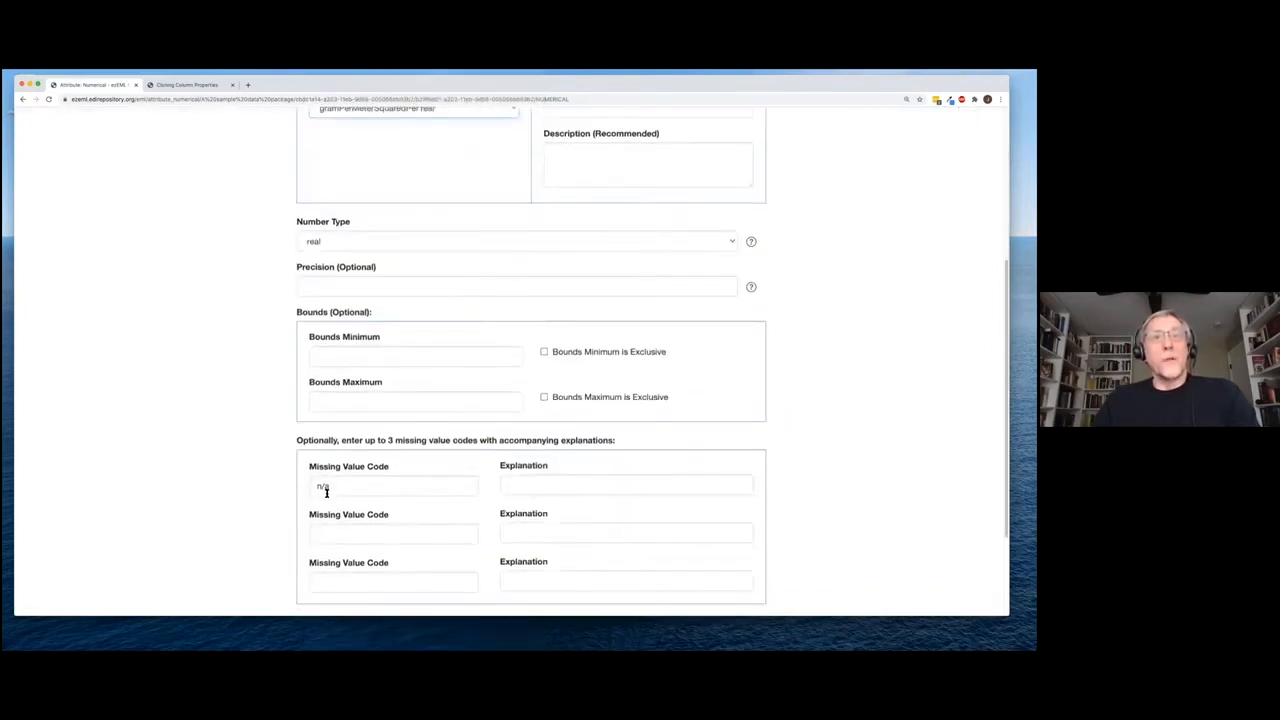
scroll(344, 487, "down", 1)
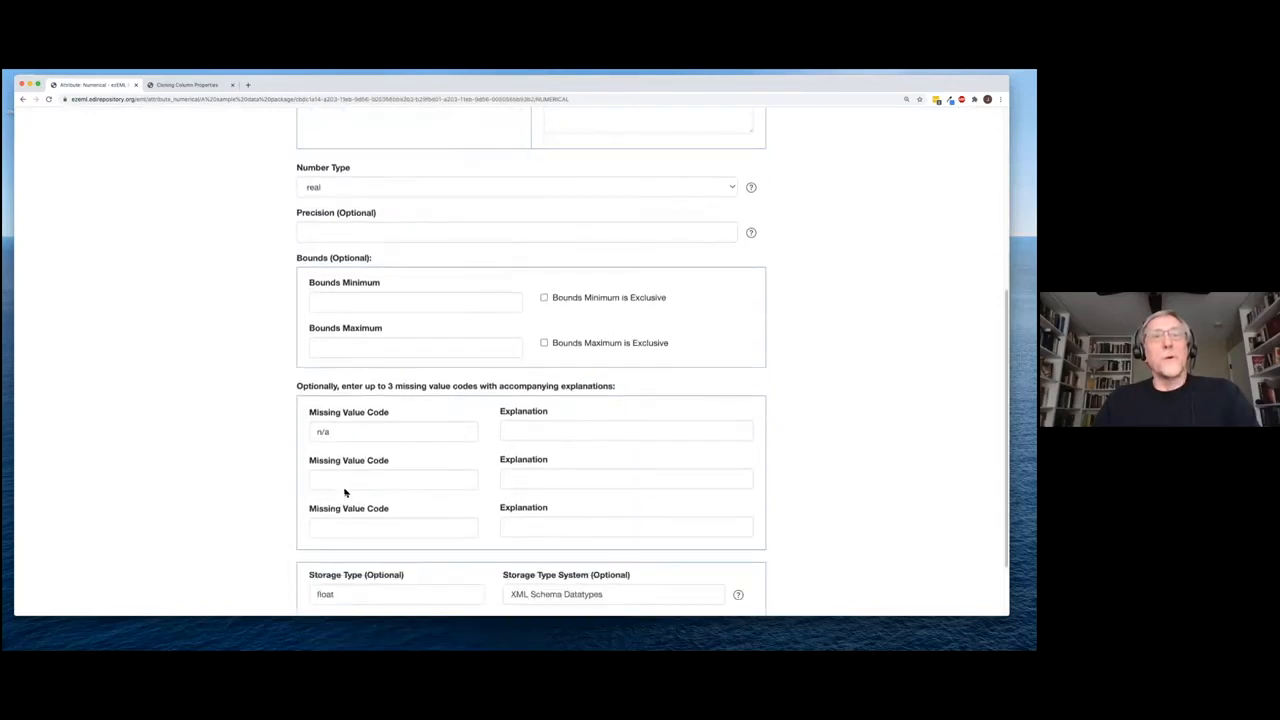
scroll(343, 503, "down", 2)
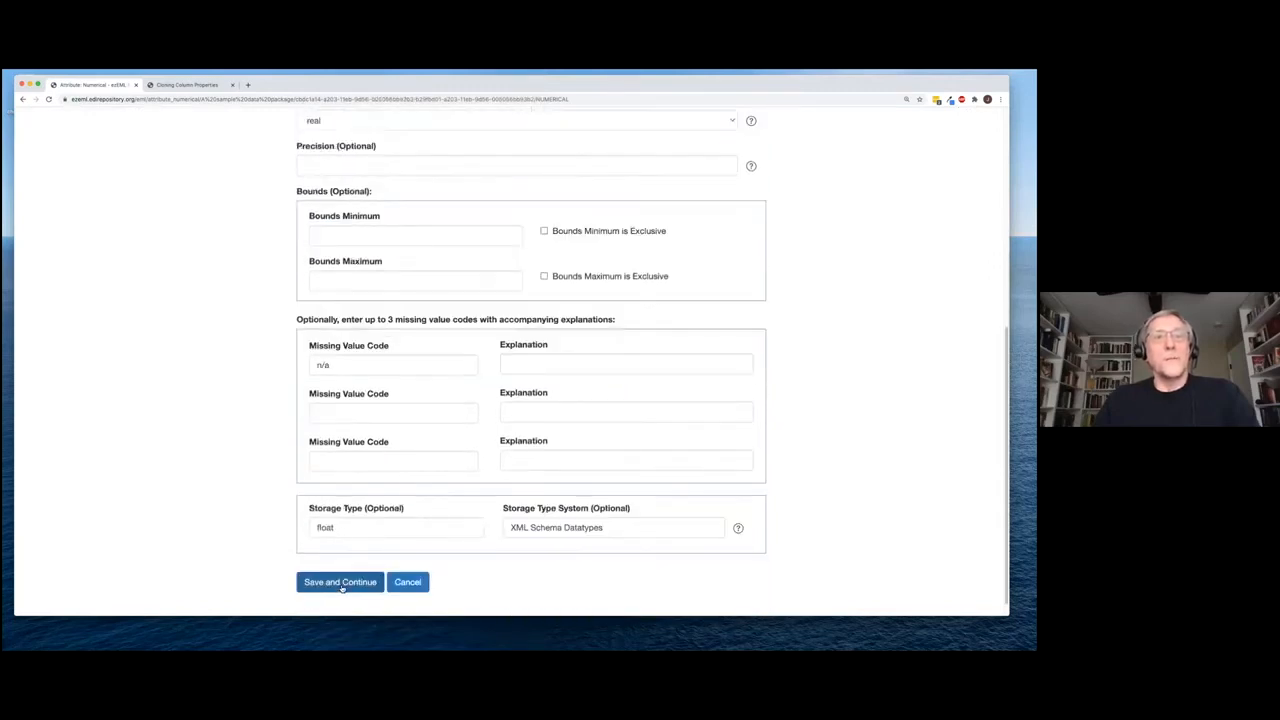
left_click(340, 582)
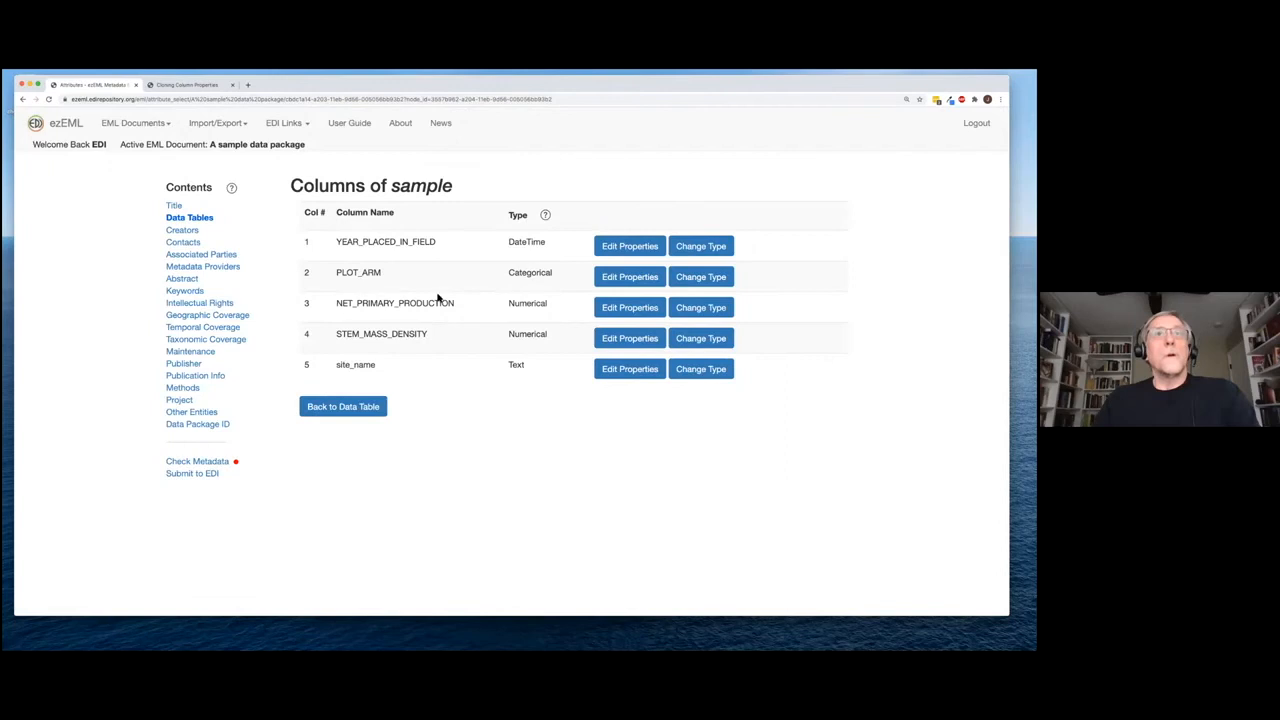
Open the STEM_MASS_DENSITY column and set its definition to "The product of moss linear growth of stems (cm yr-1) and stem mass density (SMD)"
left_click(620, 339)
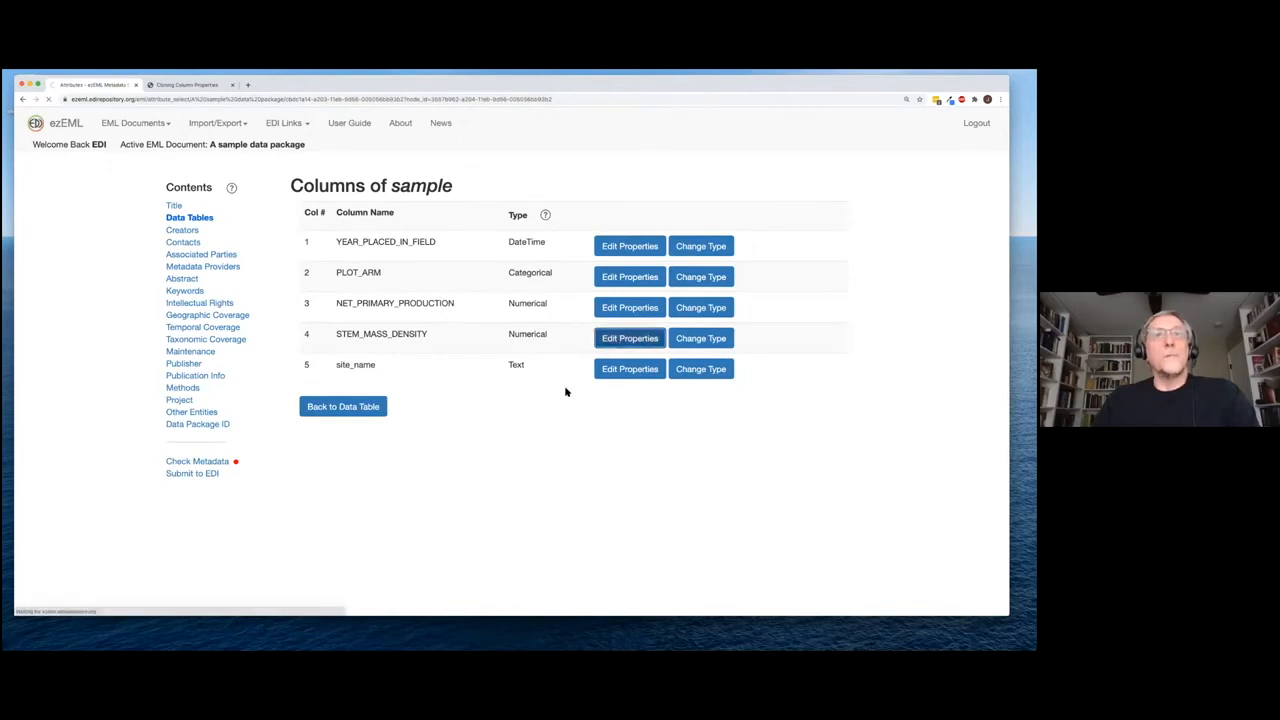
left_click(438, 276)
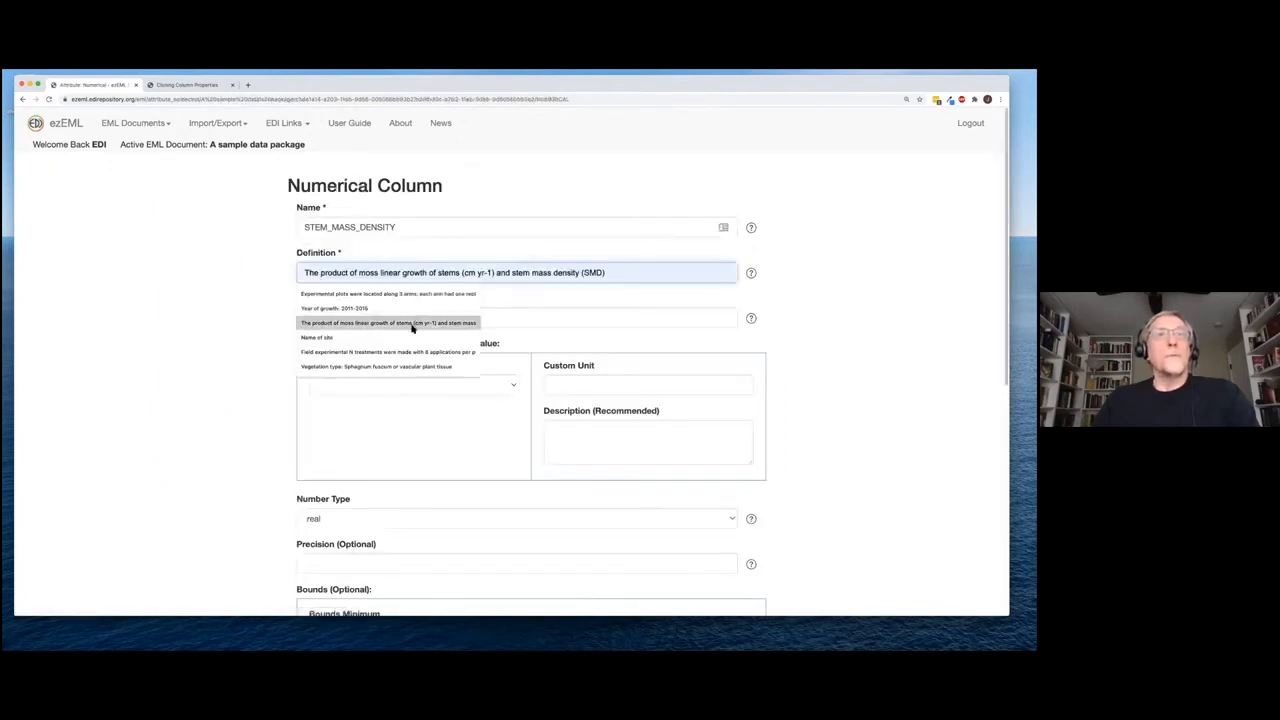
left_click(414, 326)
Give the STEM_MASS_DENSITY column the custom unit gramsPerSquaredMeterPerCentimeter and save the column
left_click(569, 384)
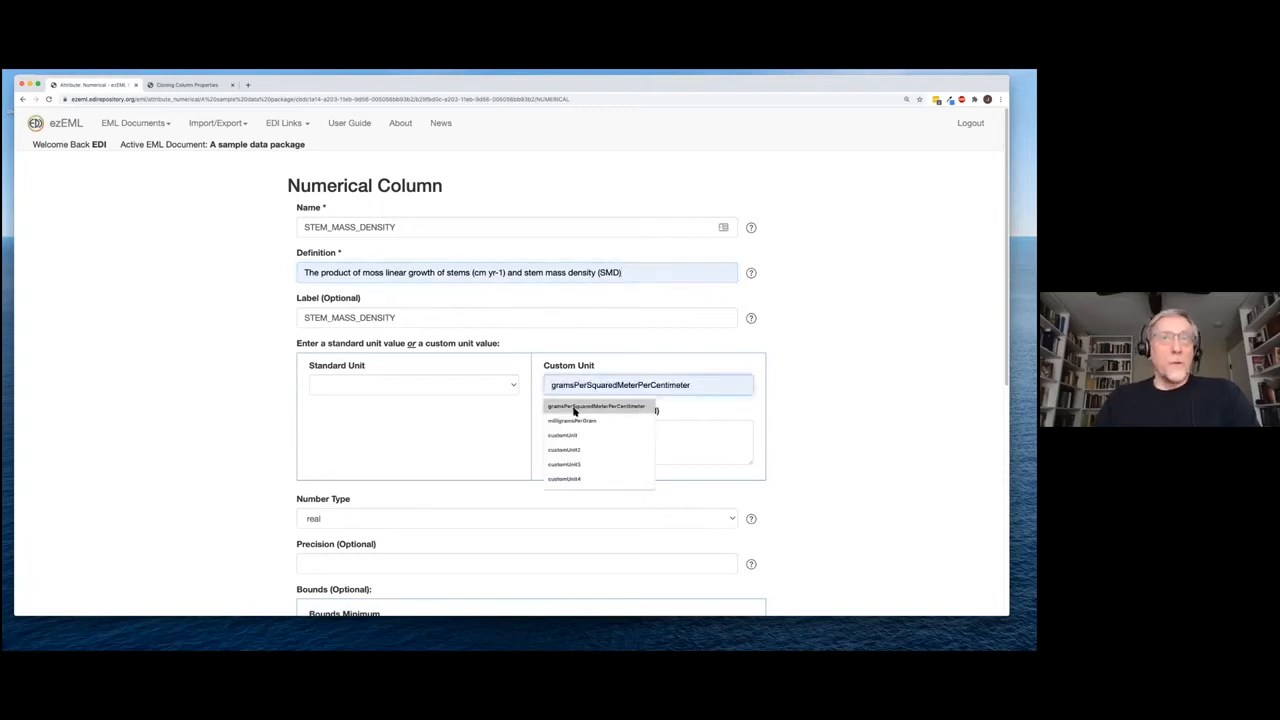
left_click(575, 408)
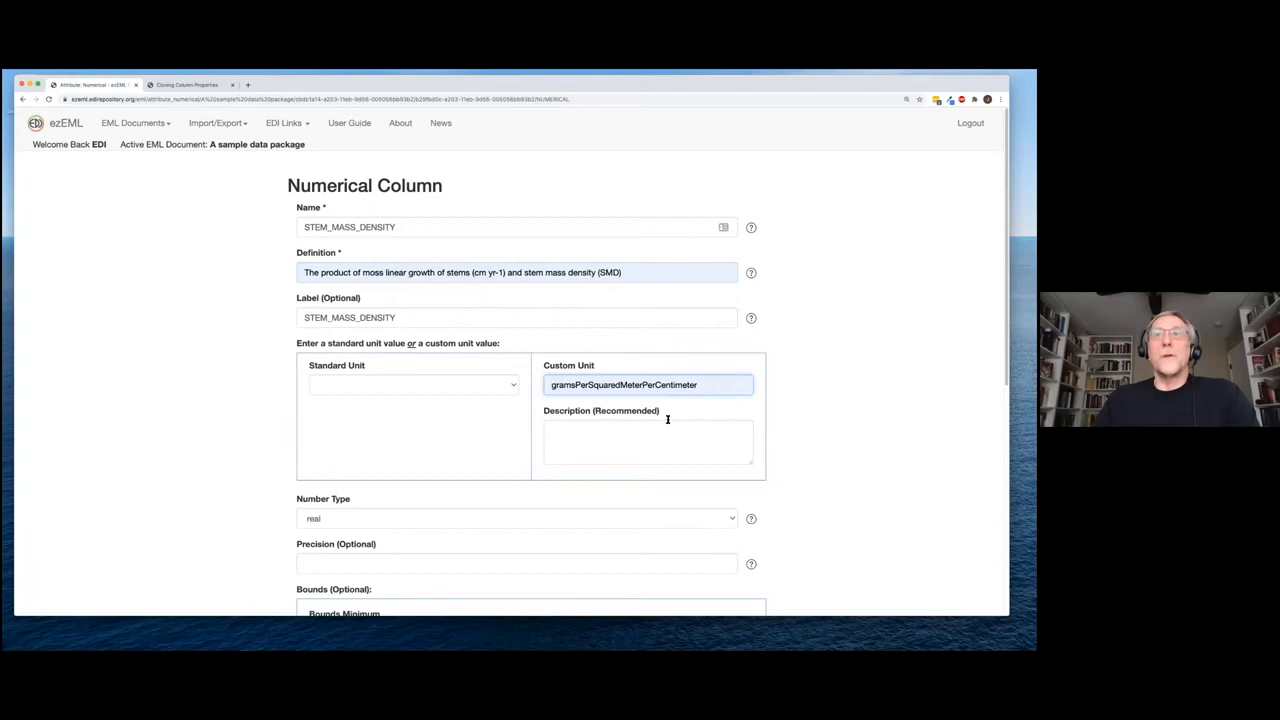
scroll(650, 425, "down", 5)
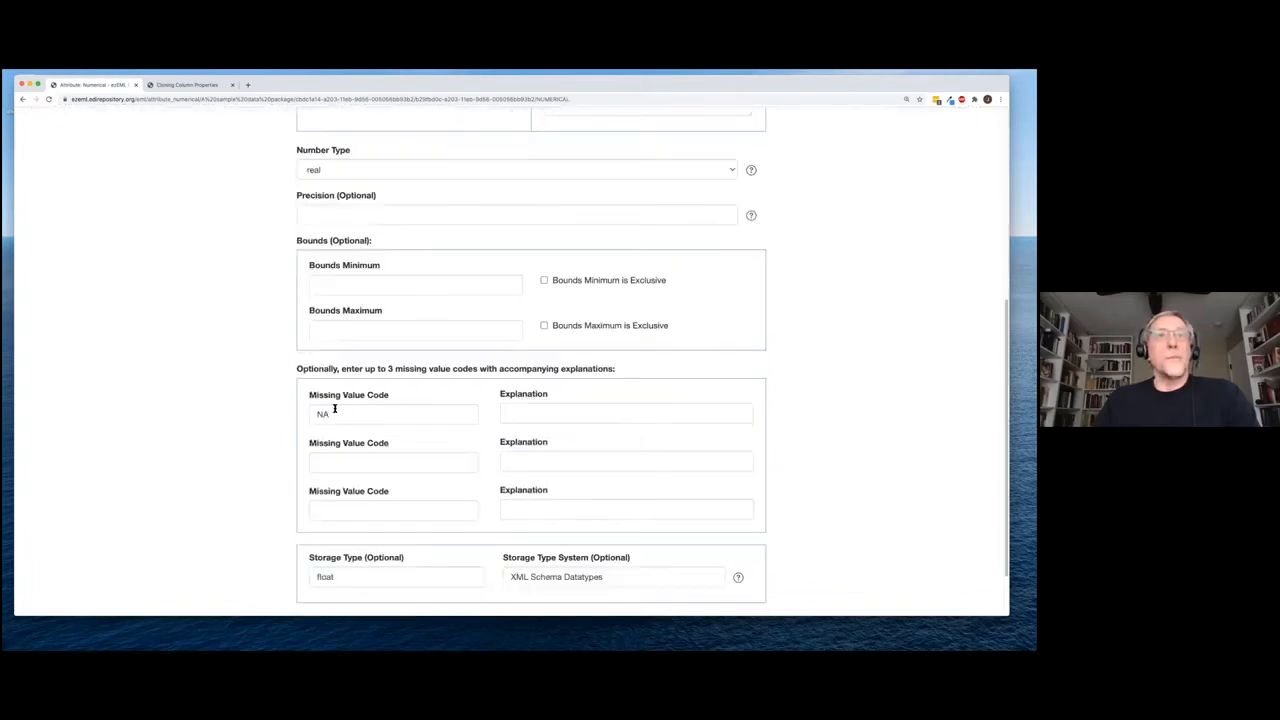
scroll(345, 450, "down", 1)
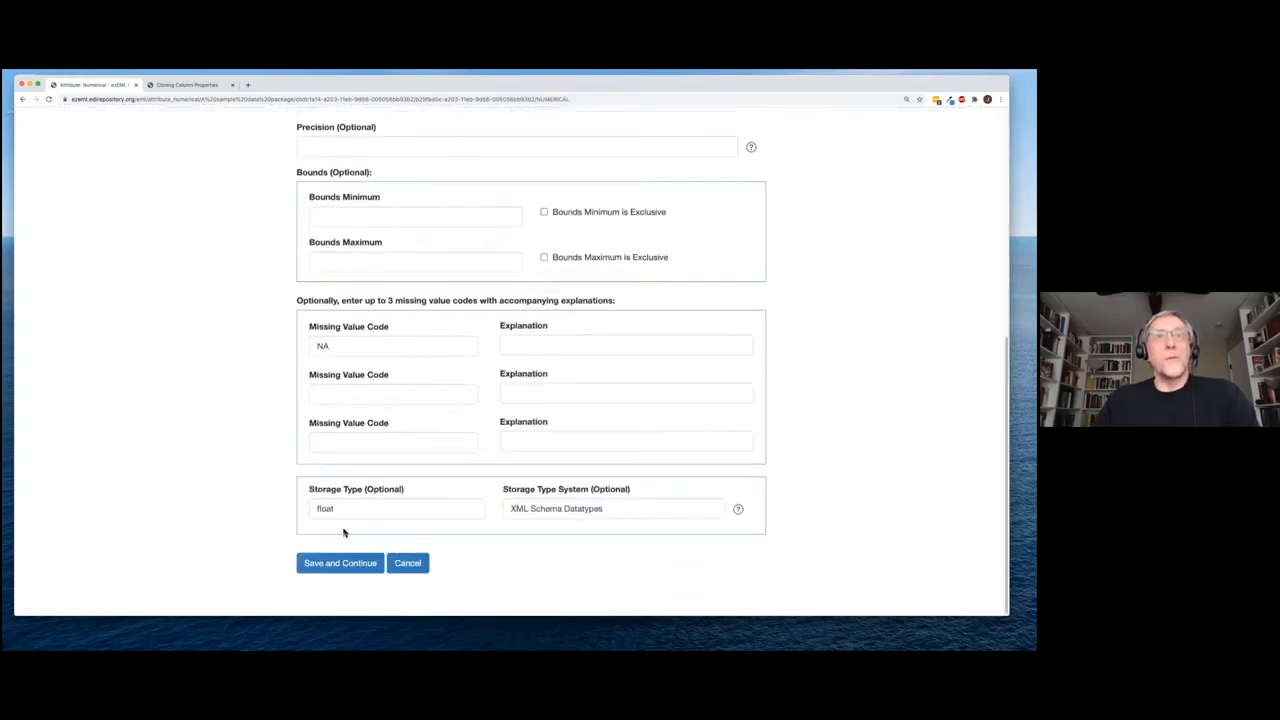
left_click(334, 564)
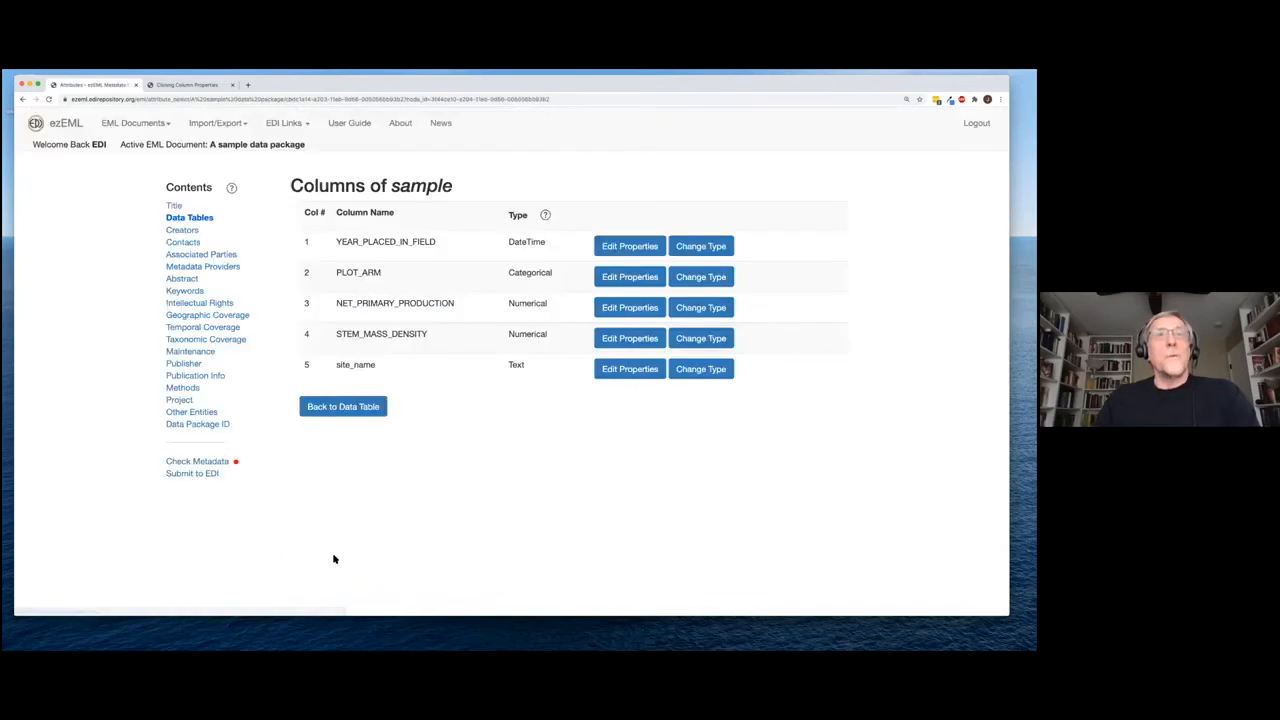
Set the site_name column's definition to "Name of site" and save the column
left_click(627, 369)
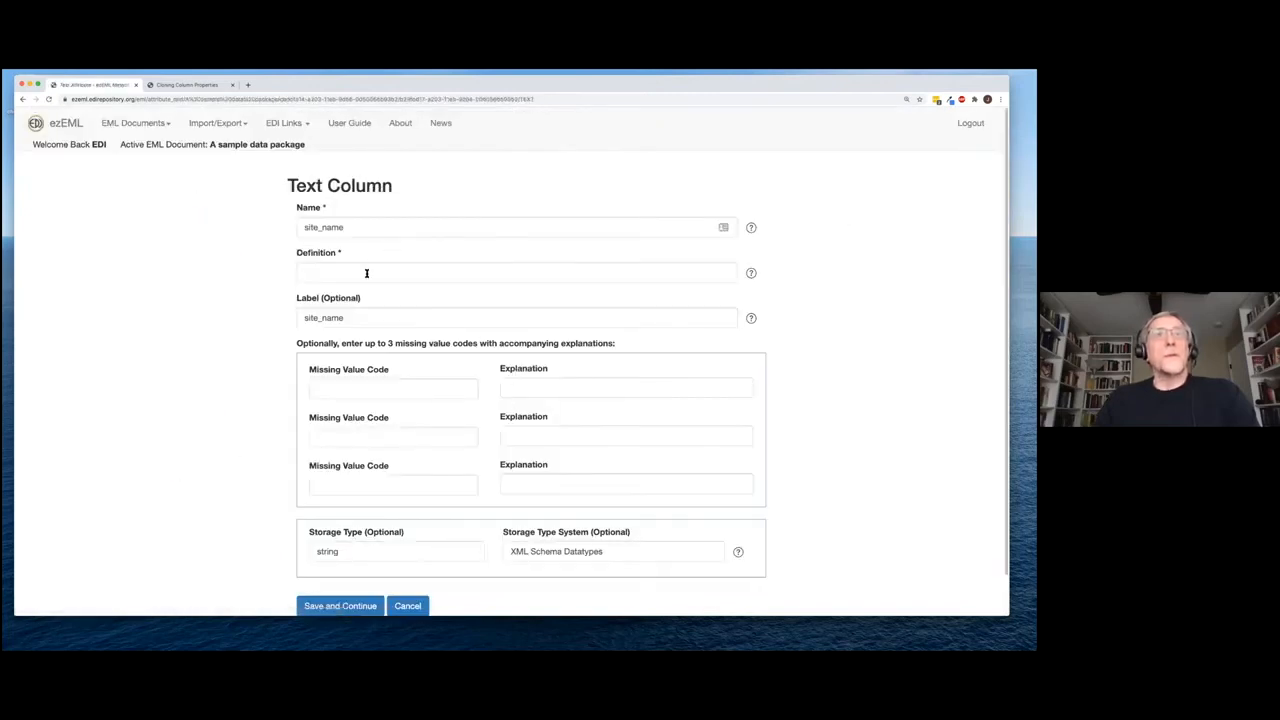
left_click(366, 272)
left_click(357, 337)
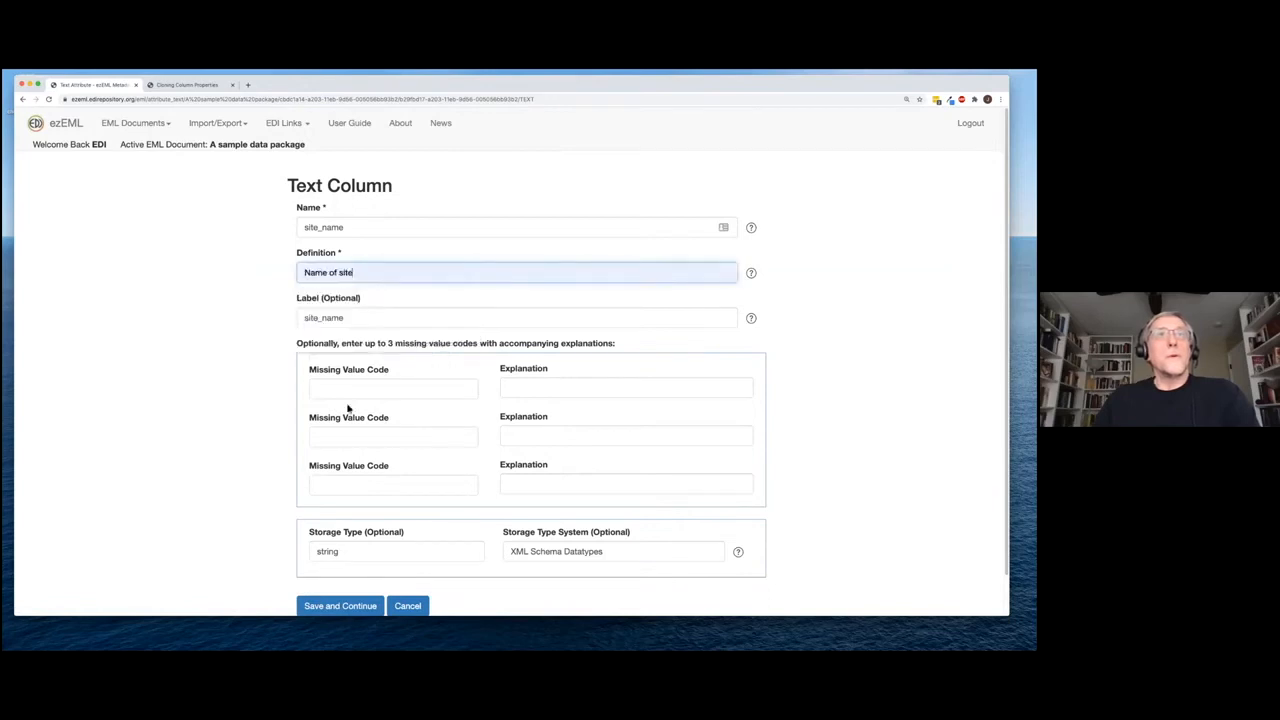
left_click(330, 607)
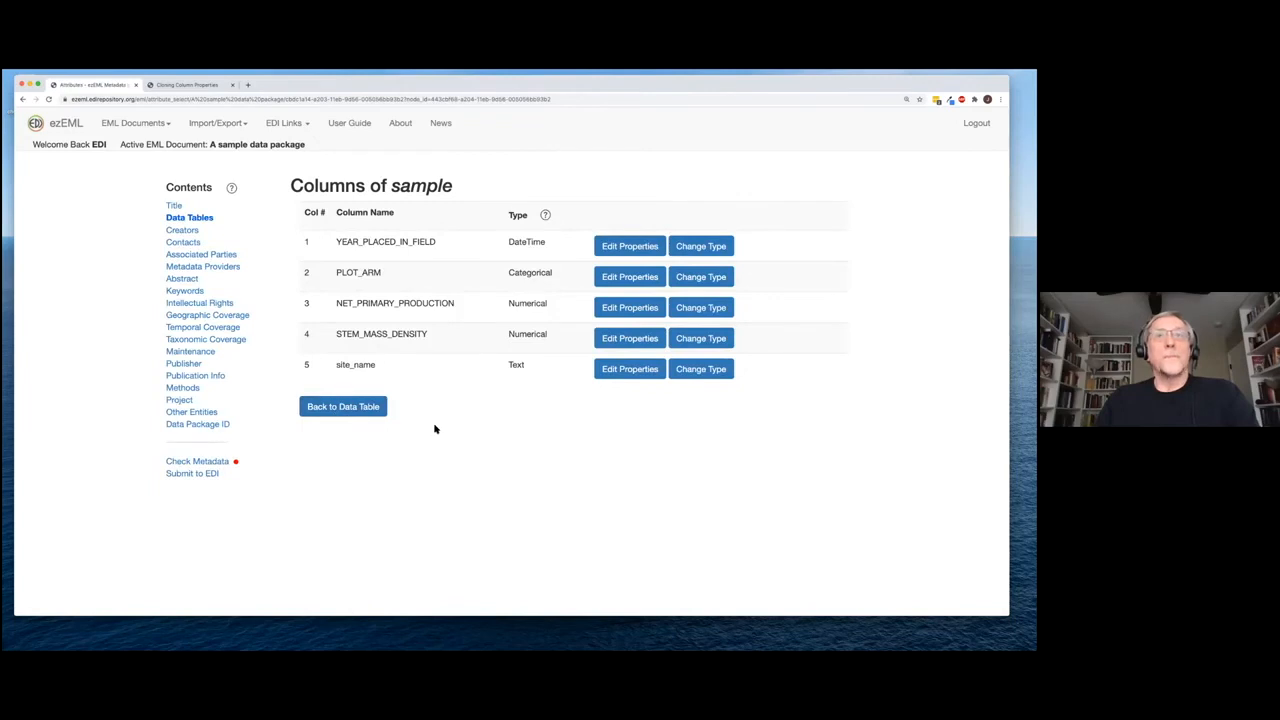
Check the package metadata for remaining errors and return to the list of data tables
left_click(222, 462)
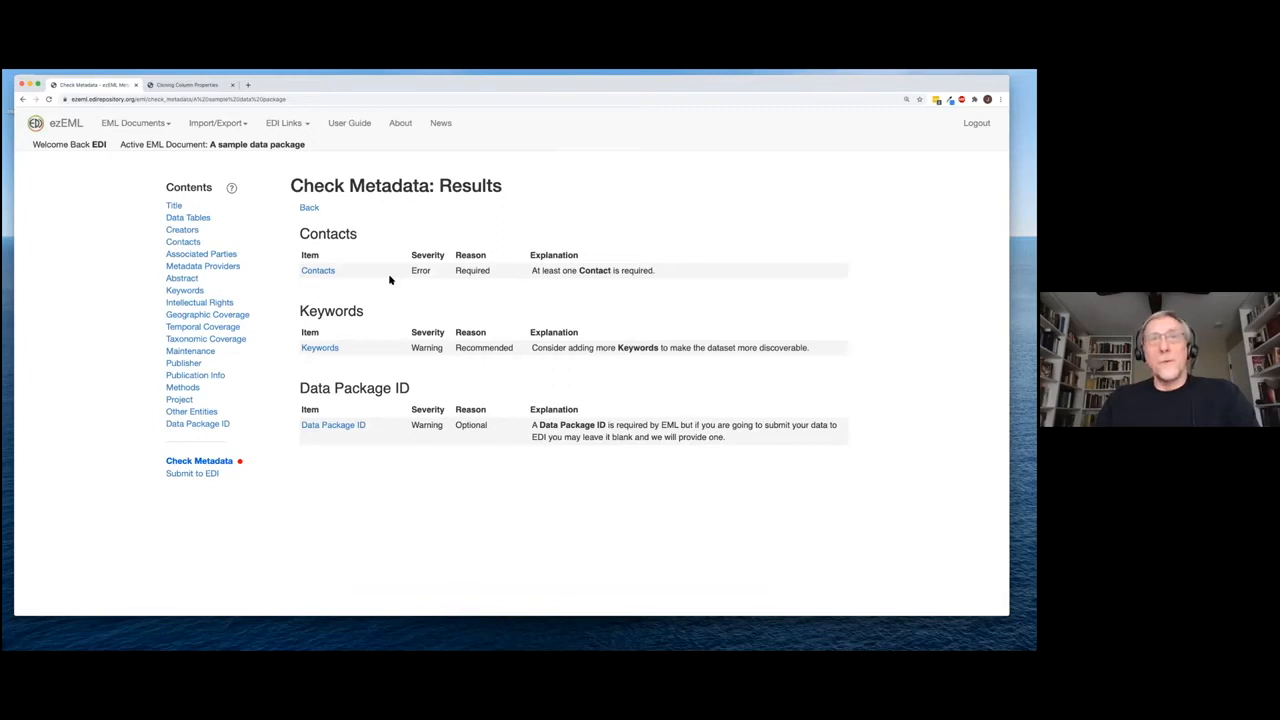
left_click(195, 220)
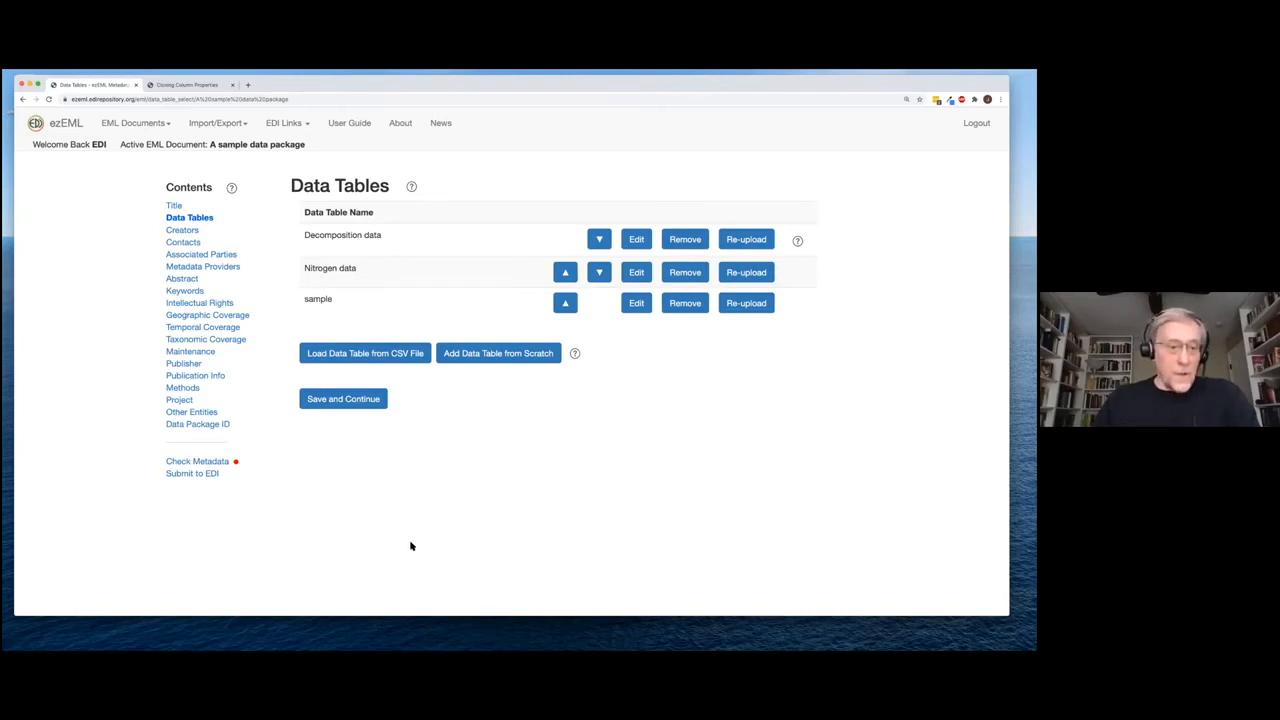
Switch to the sample spreadsheet in Excel, replace the n/a in NET_PRIMARY_PRODUCTION cell C19 with 123.4 and save the file
key("super+Tab")
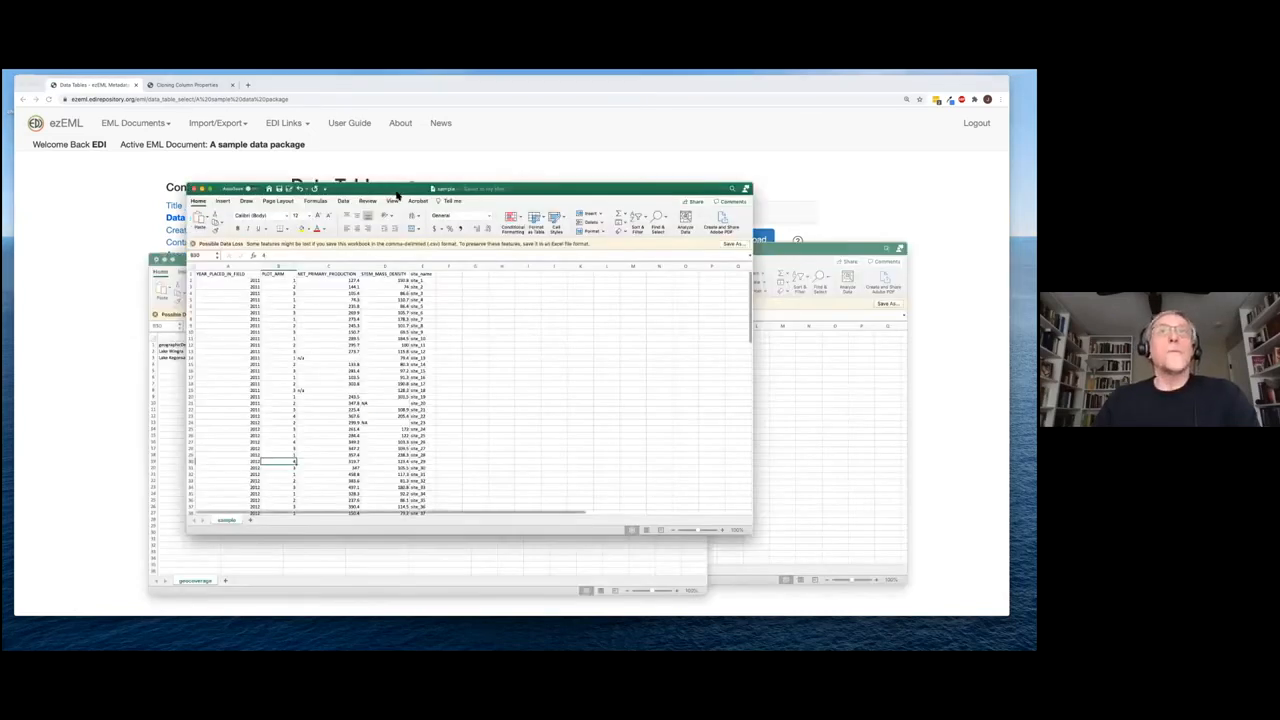
left_click_drag(394, 188, 398, 170)
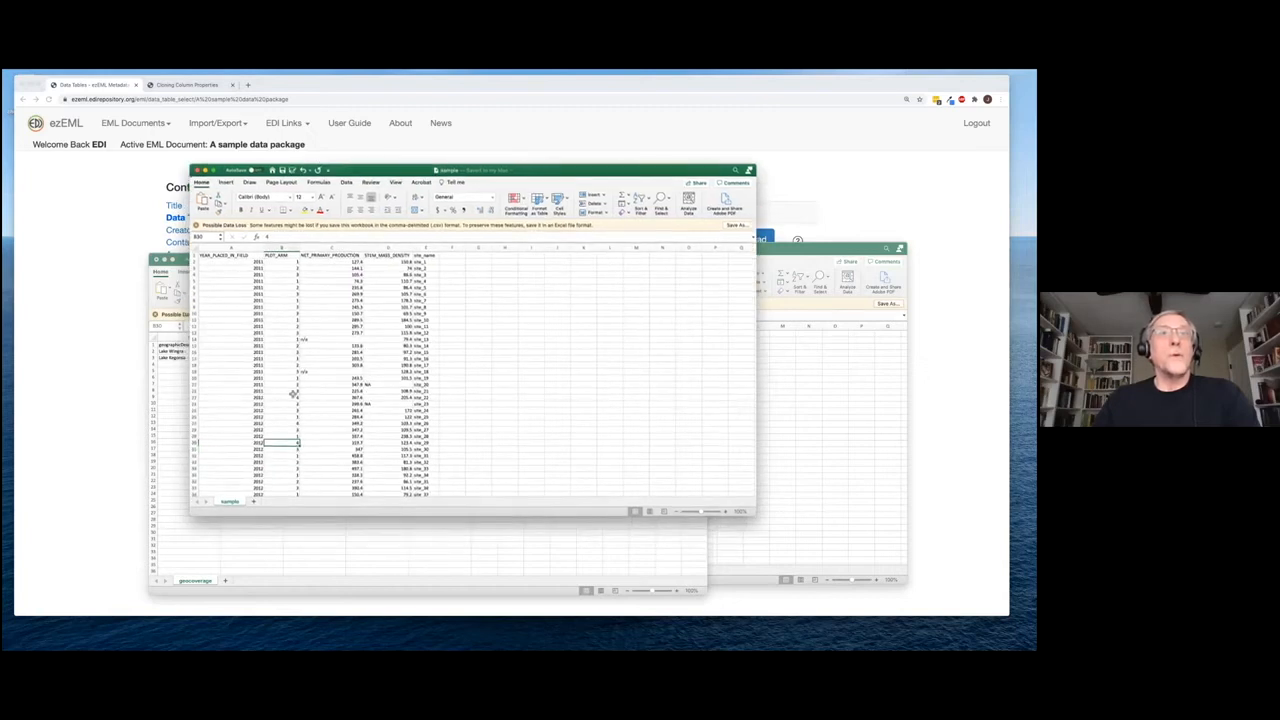
left_click(322, 375)
type("123")
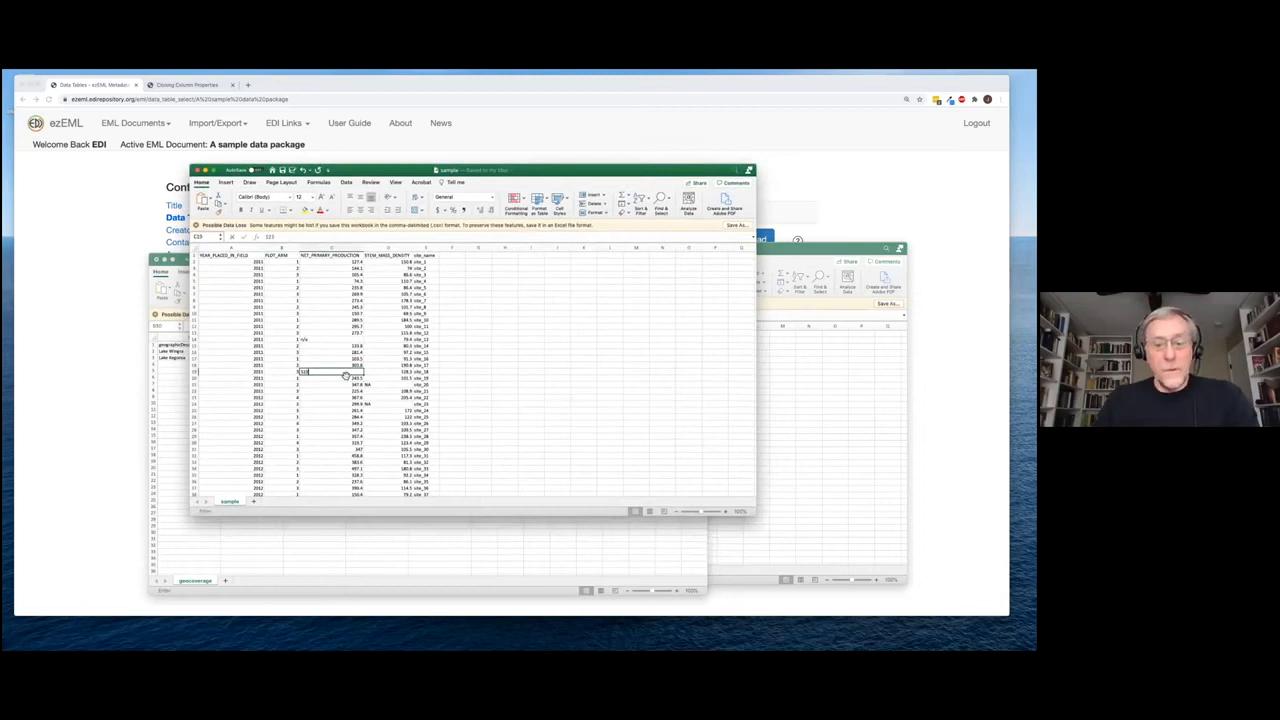
type(".4")
key("Return")
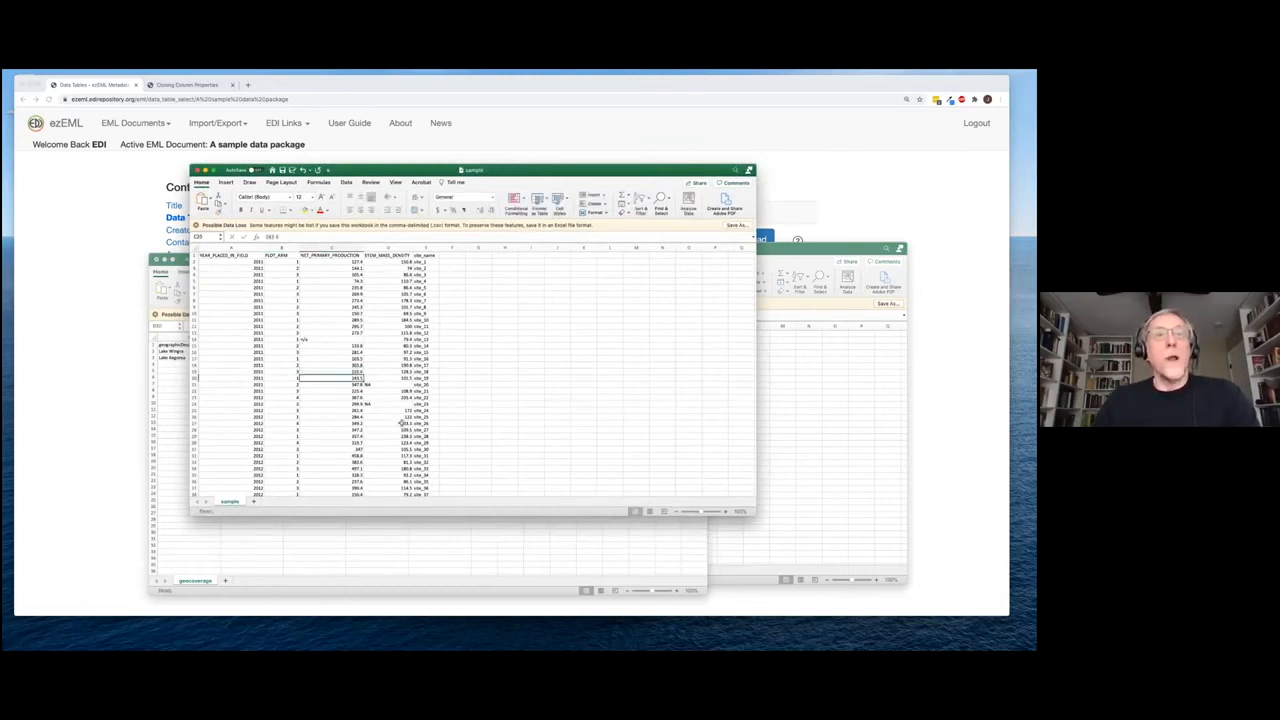
scroll(380, 480, "down", 1)
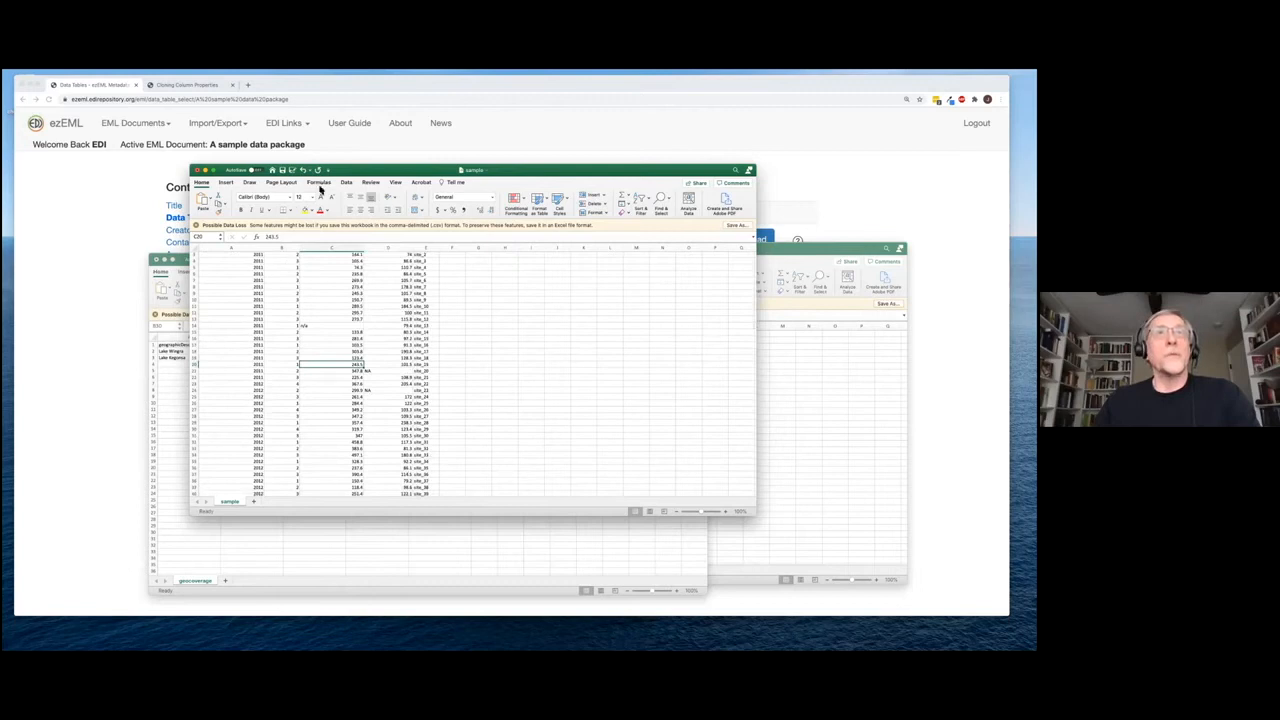
left_click(285, 170)
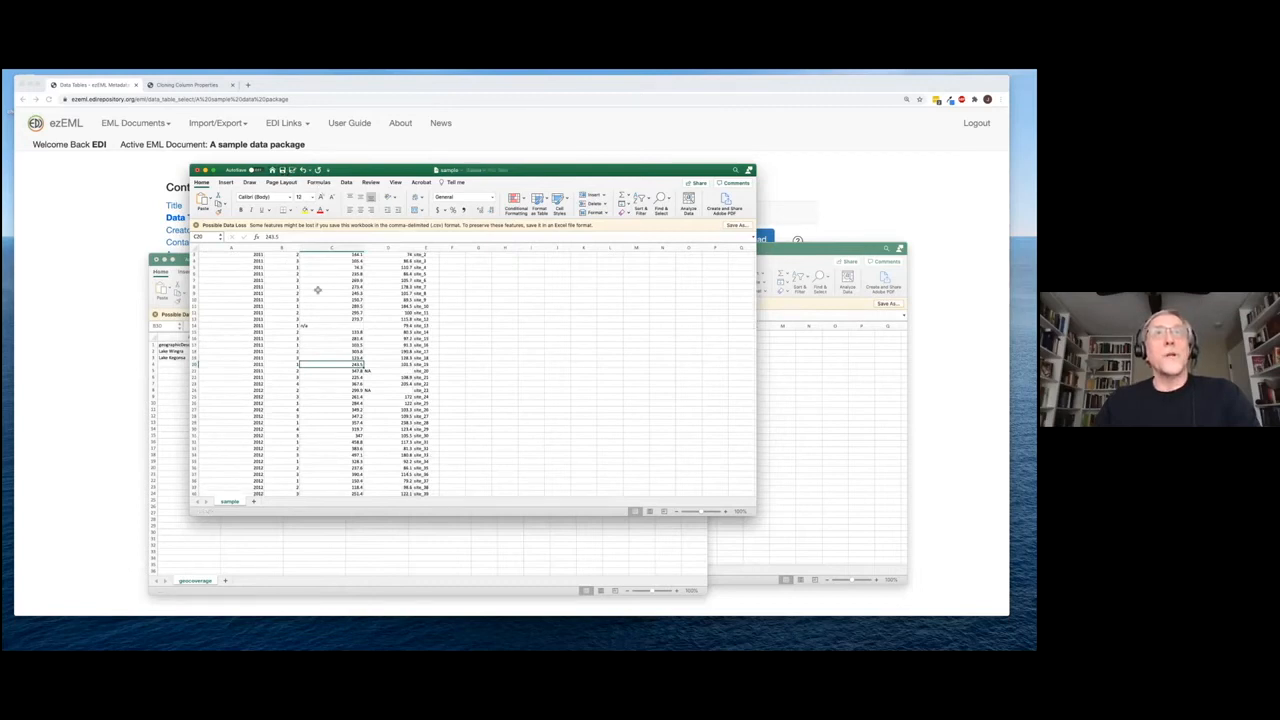
Switch back to ezEML, examine the sample data table's size, checksum and record count, and return to the data tables list
left_click(92, 544)
left_click(643, 306)
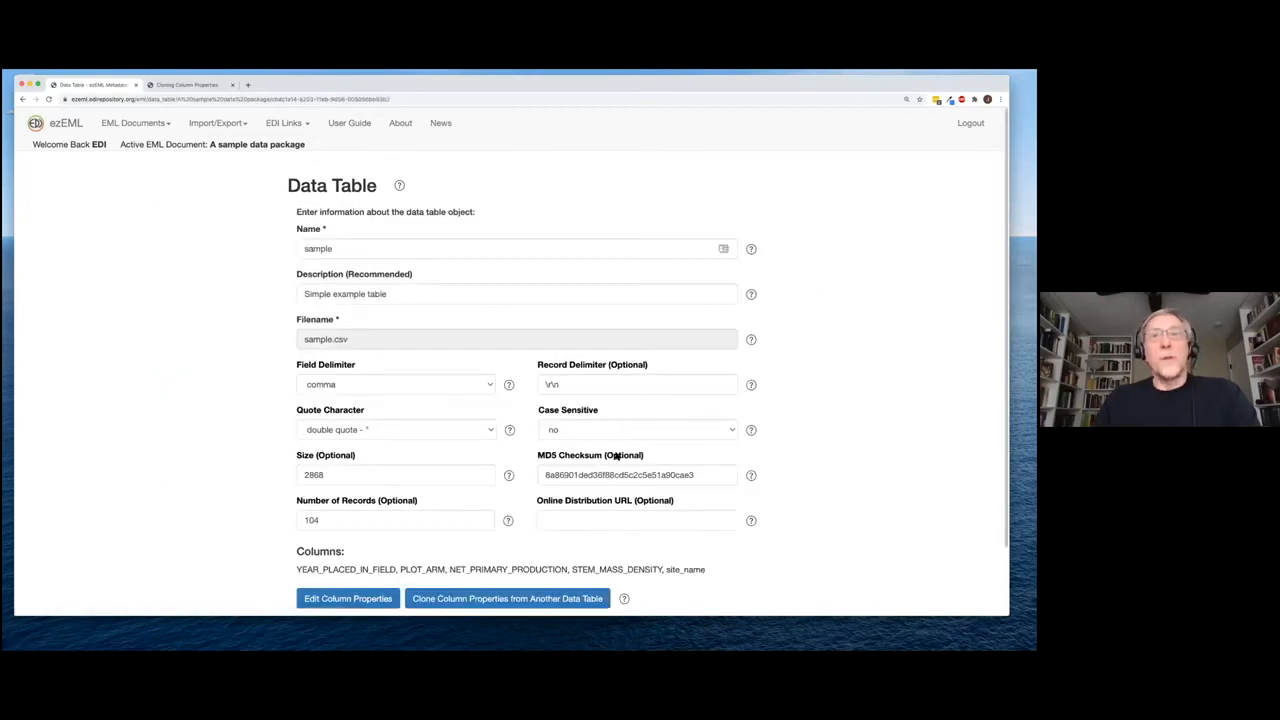
scroll(616, 455, "down", 1)
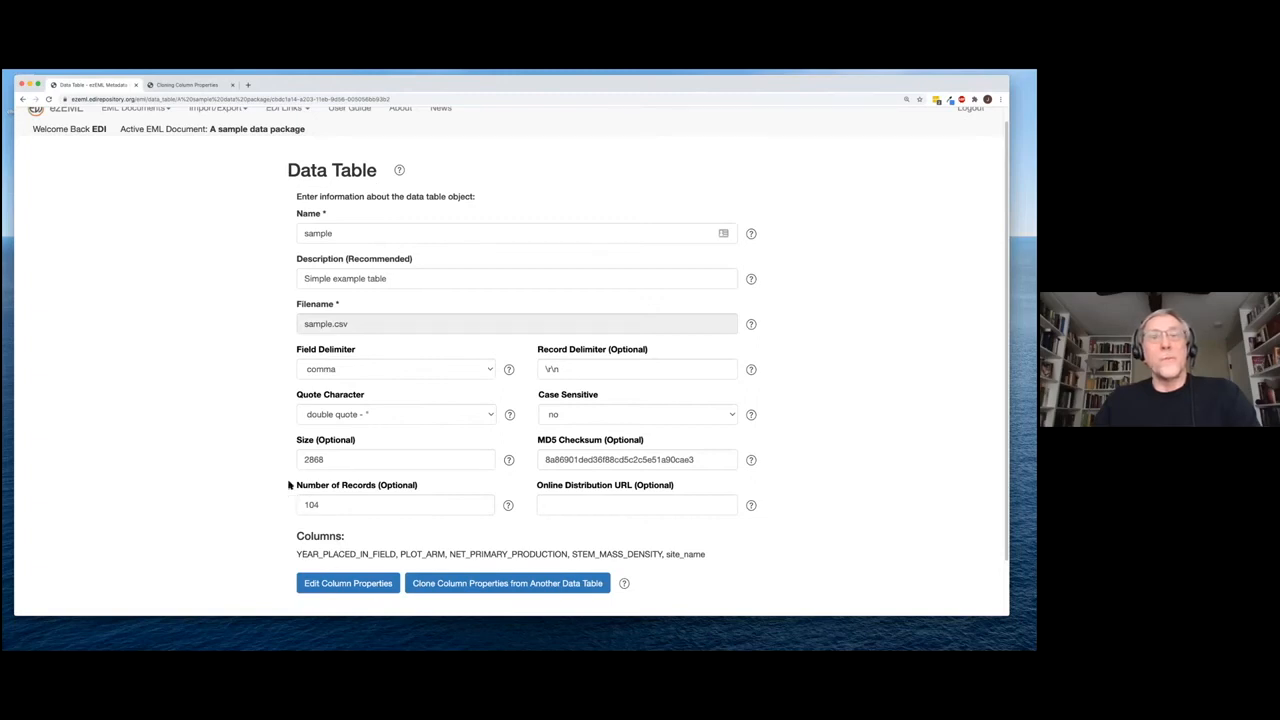
scroll(294, 462, "up", 1)
scroll(385, 552, "down", 1)
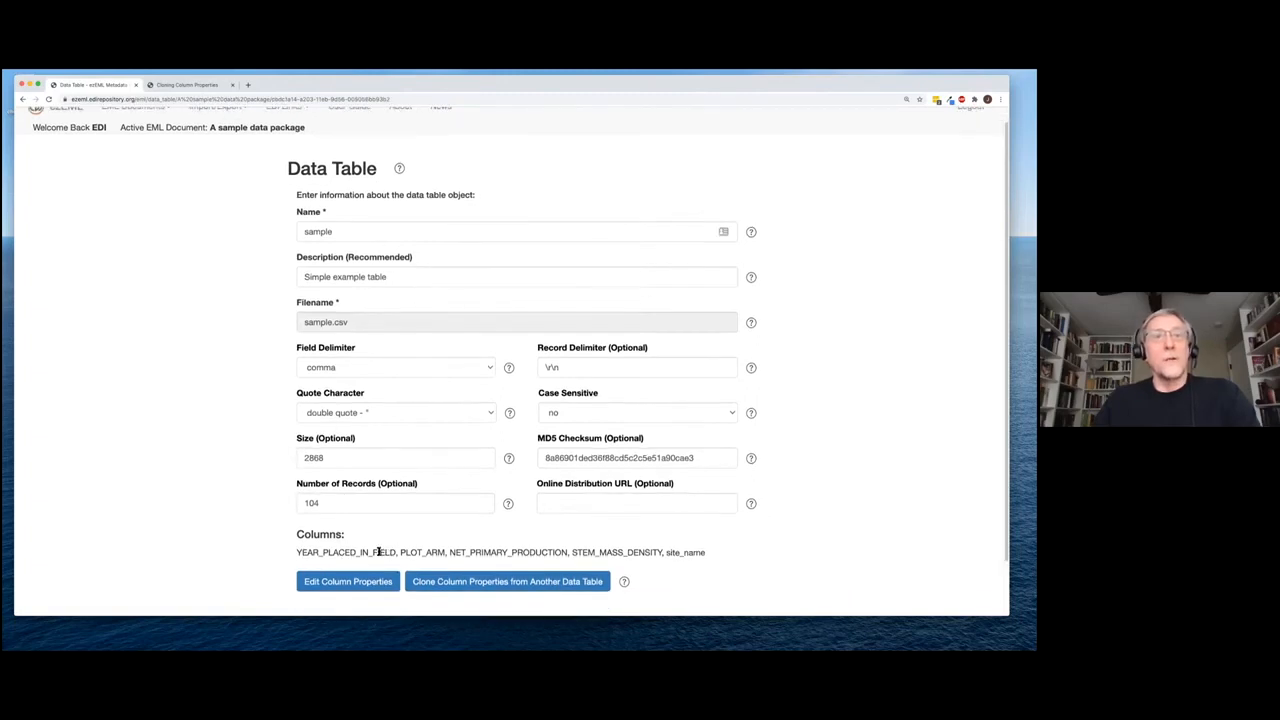
scroll(407, 448, "up", 1)
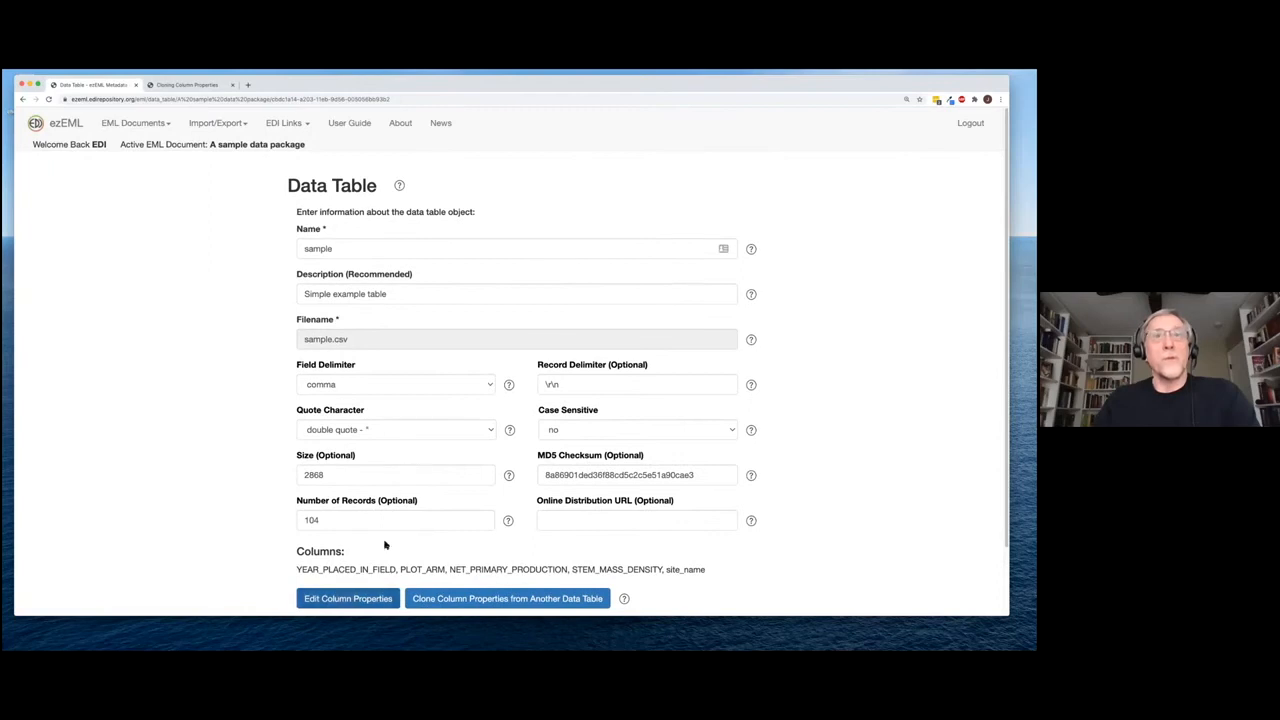
scroll(410, 535, "down", 5)
left_click(410, 567)
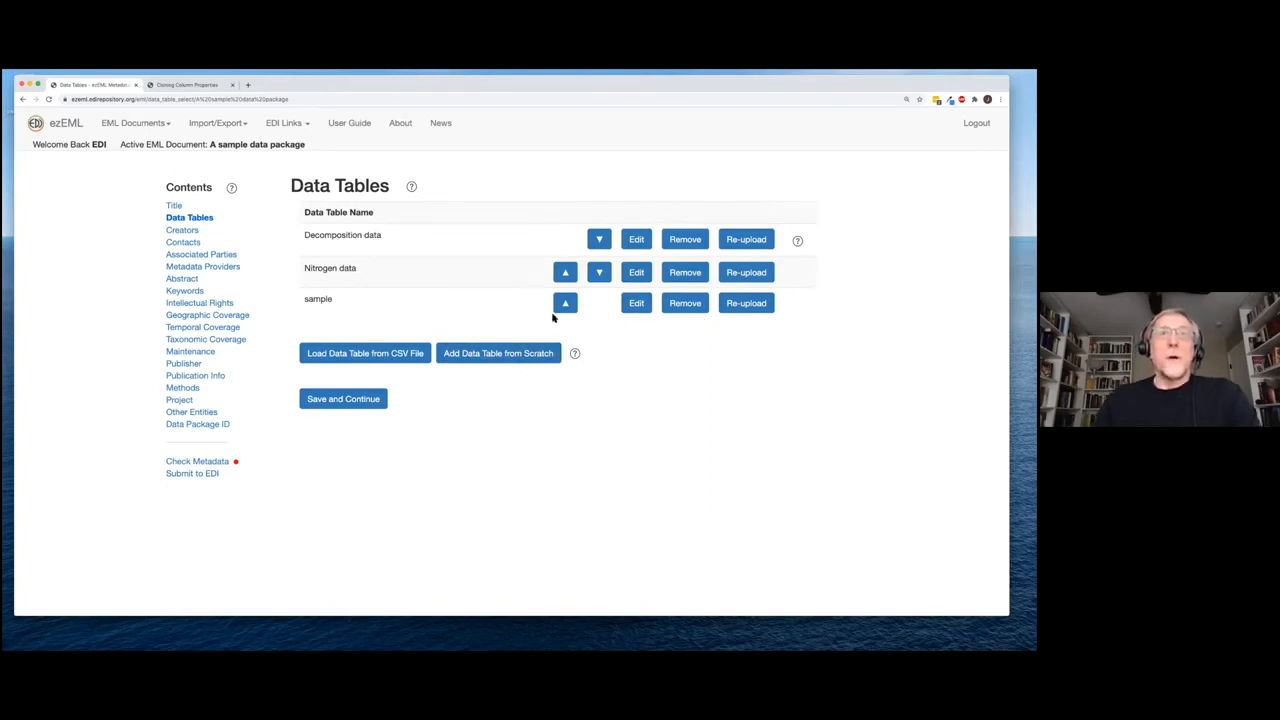
Re-upload the edited sample.csv from the Demo Files folder to the sample data table
left_click(746, 305)
left_click(327, 374)
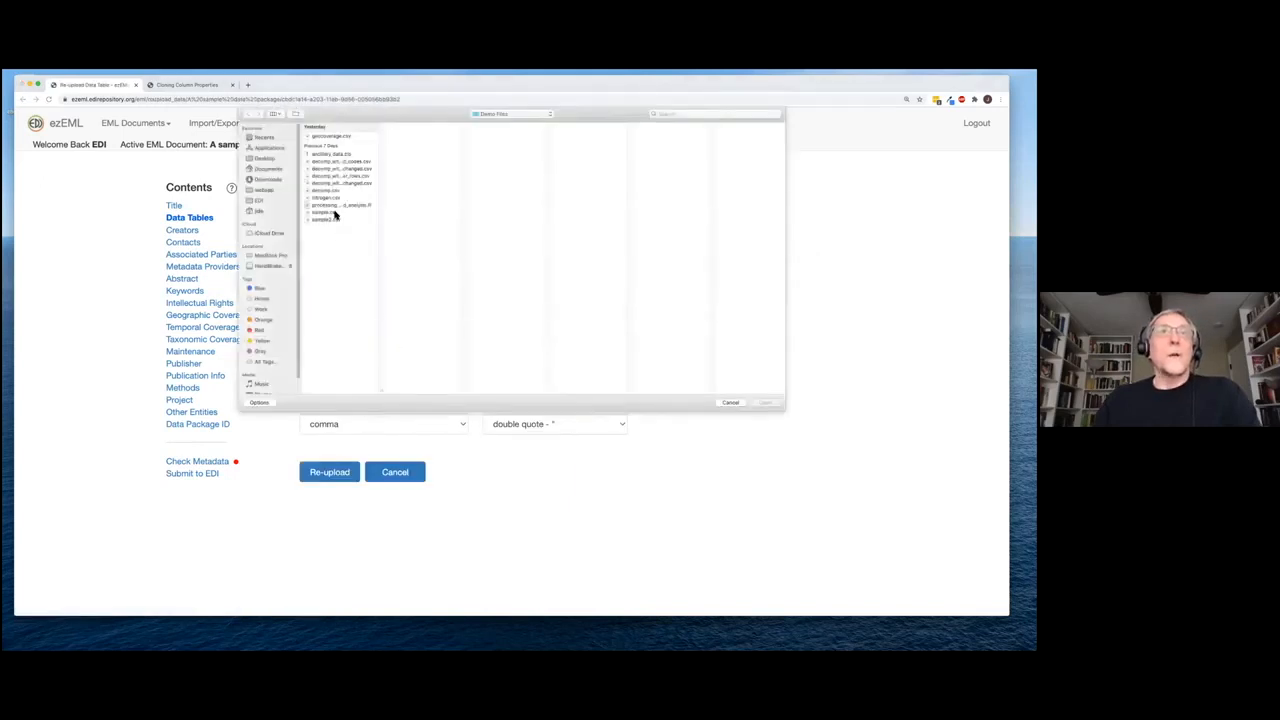
left_click(335, 213)
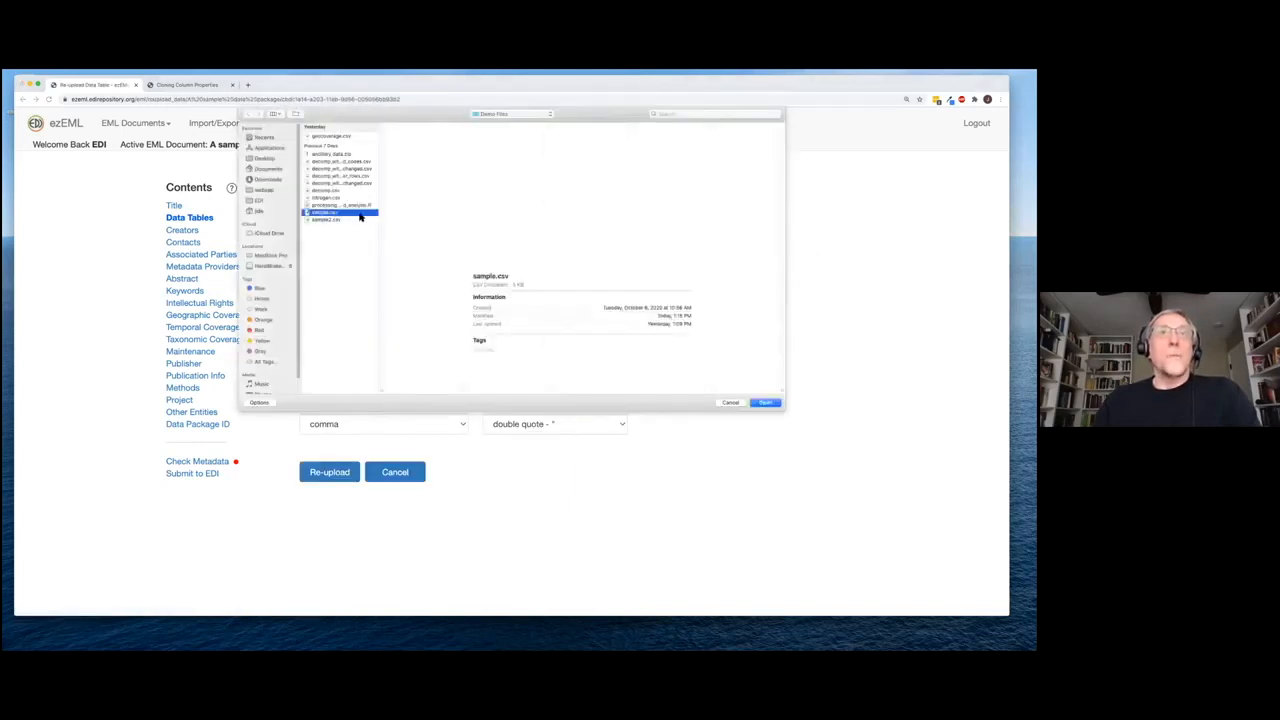
left_click(765, 403)
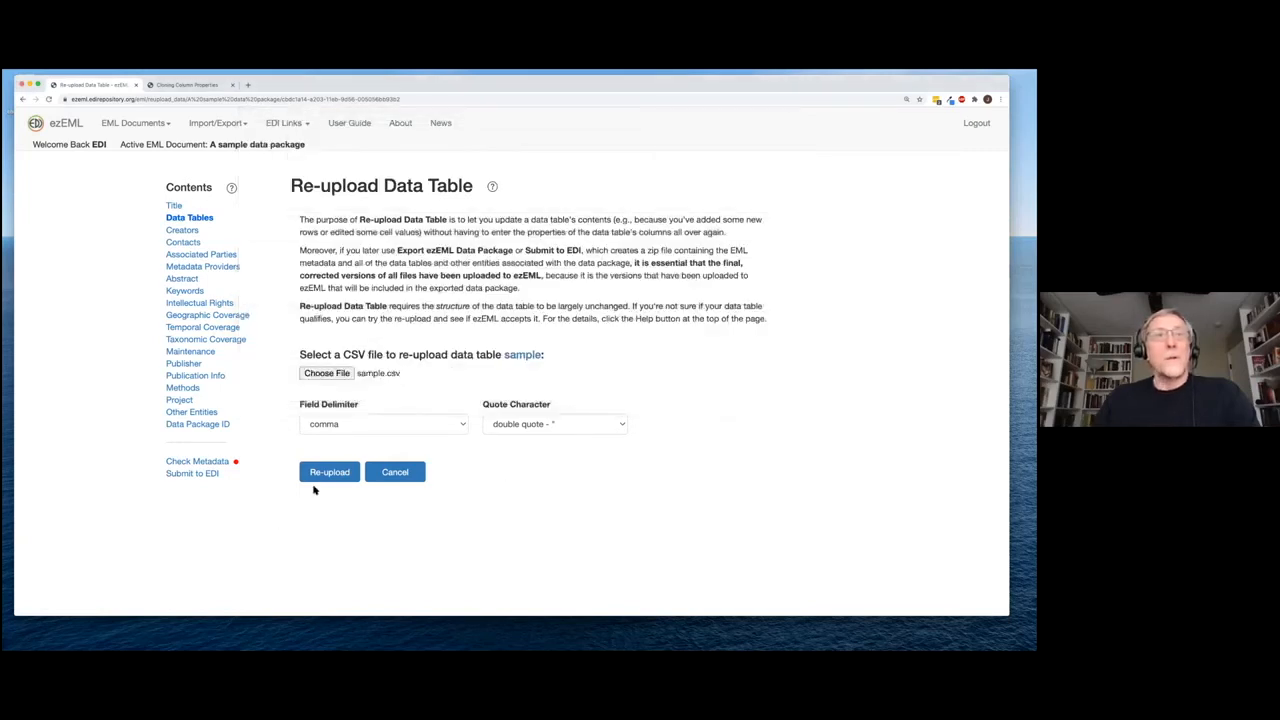
left_click(328, 476)
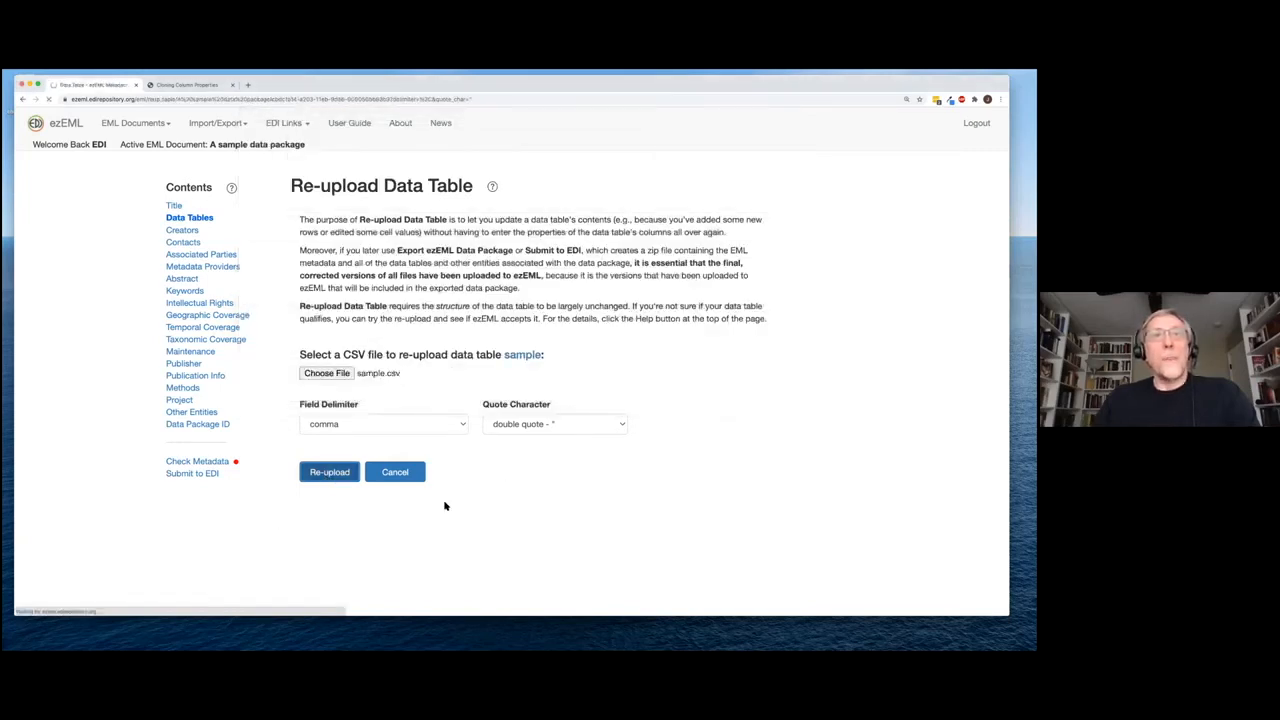
Examine the re-uploaded sample table's details and the PLOT_ARM column's code definitions, and return to the data tables list
scroll(443, 500, "down", 1)
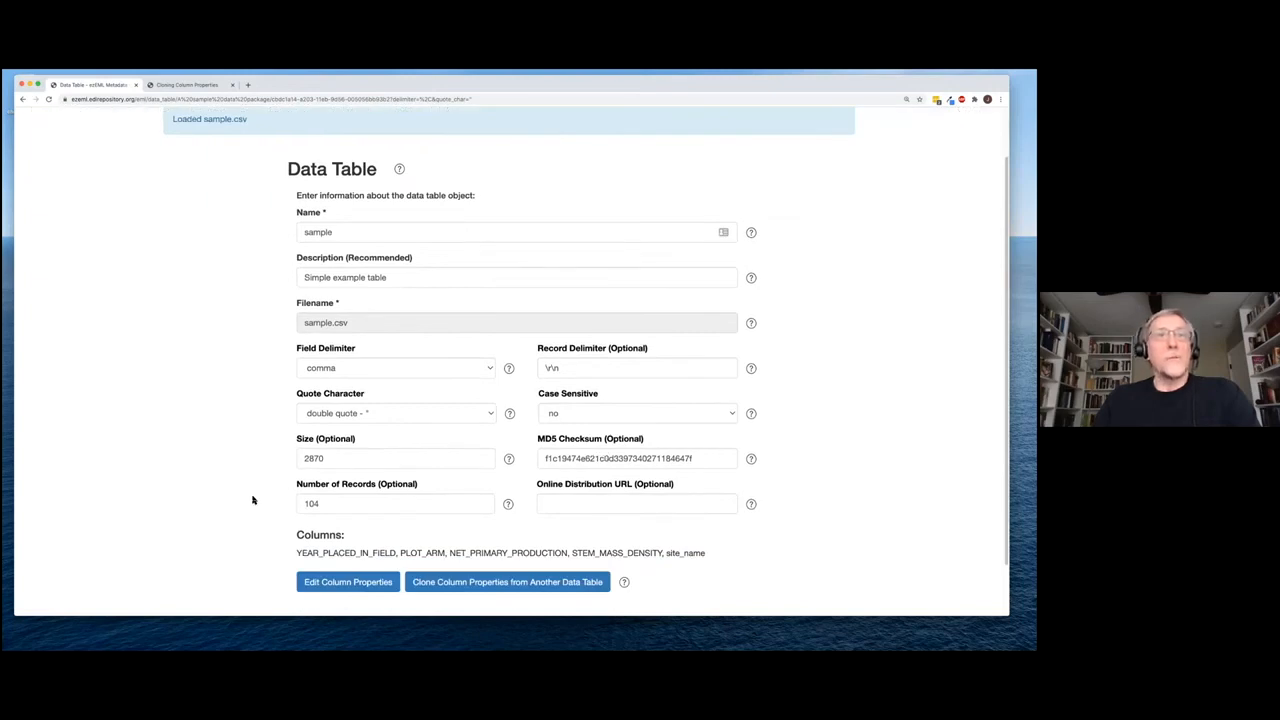
scroll(255, 500, "down", 1)
scroll(324, 490, "down", 2)
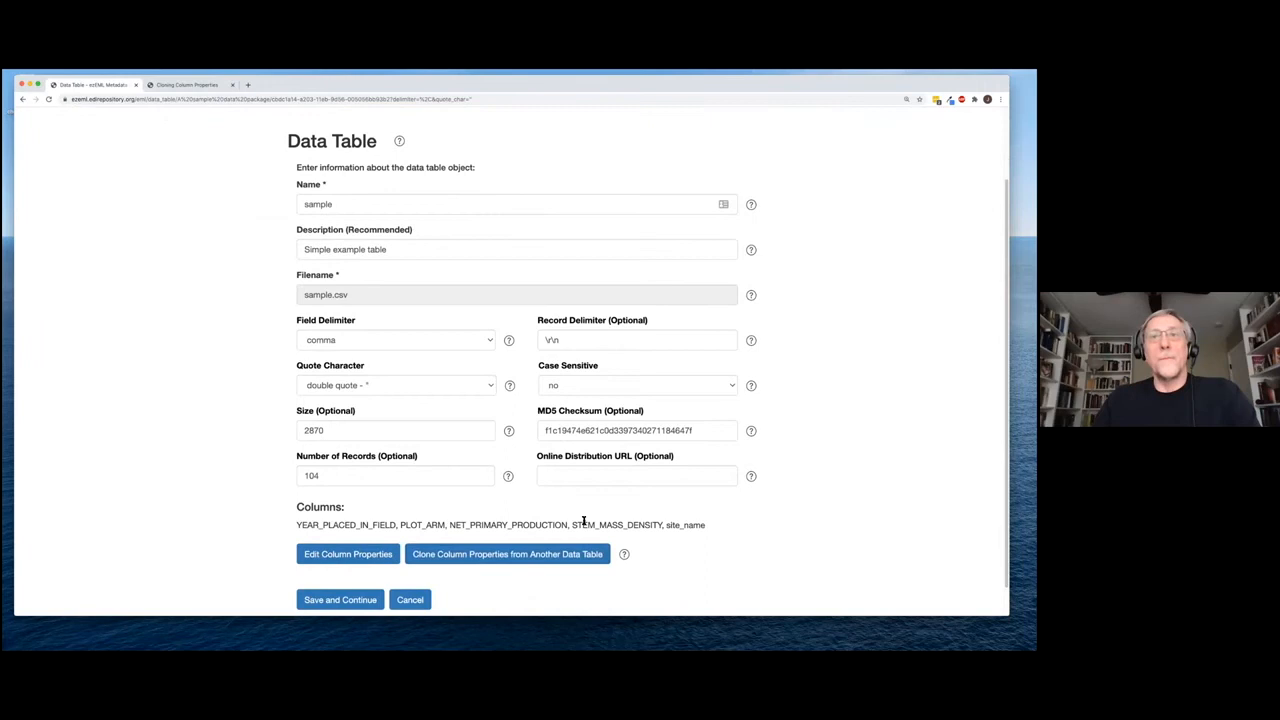
left_click(370, 541)
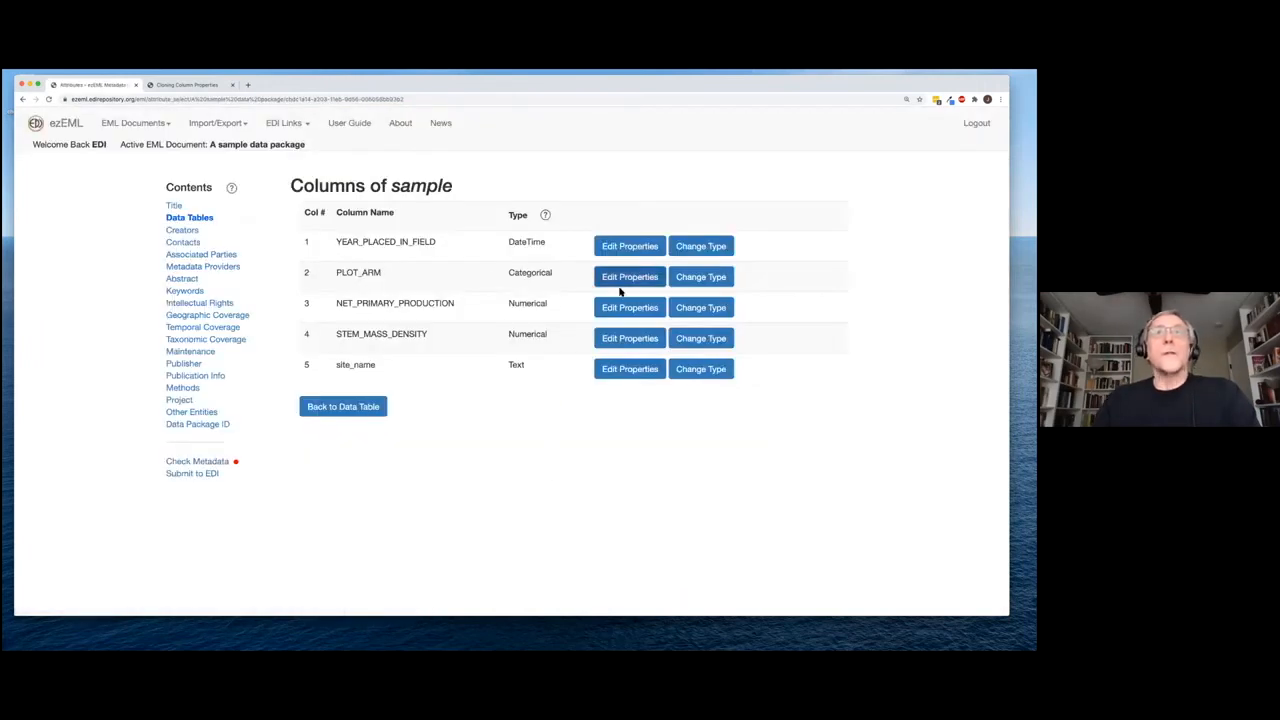
left_click(624, 284)
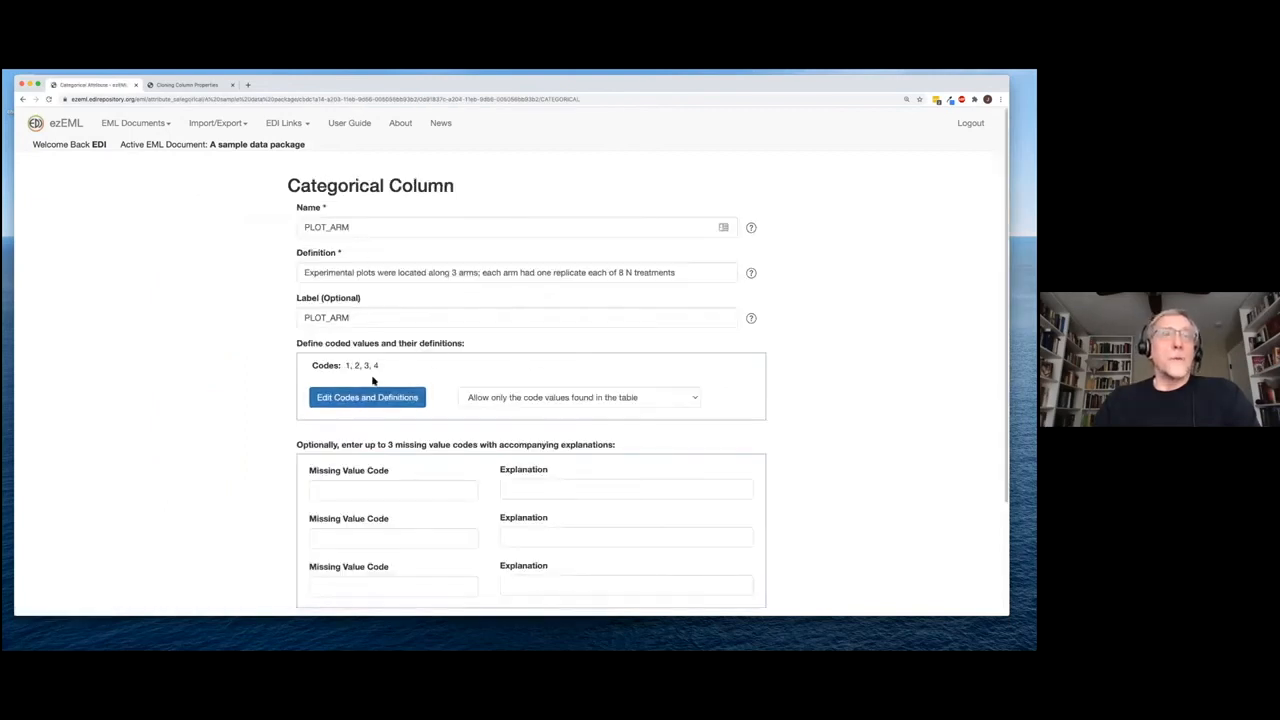
left_click(351, 405)
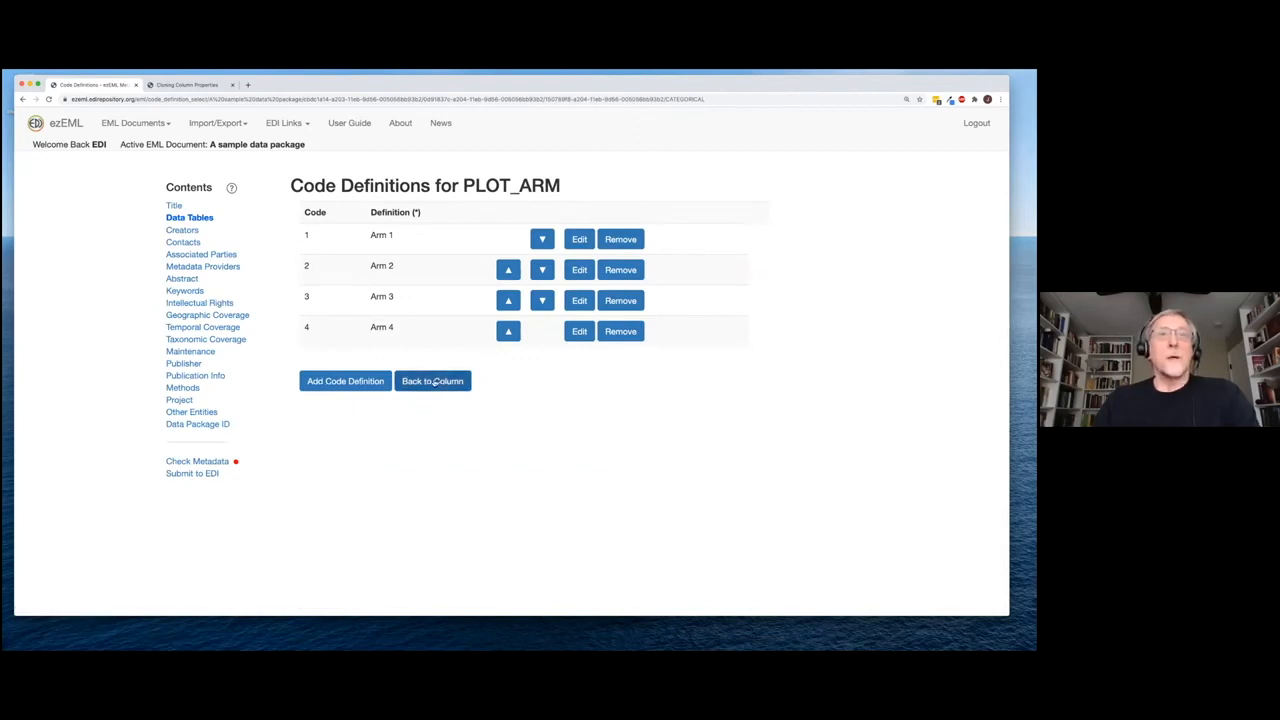
left_click(204, 218)
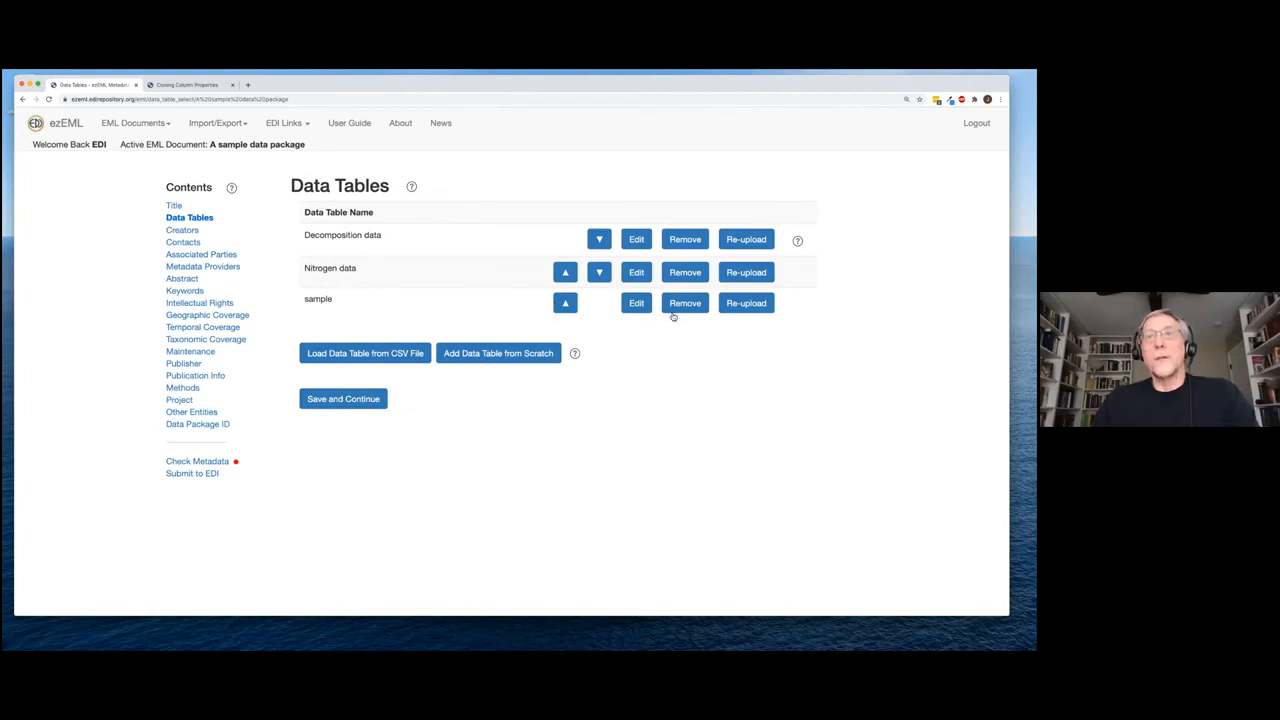
left_click(746, 309)
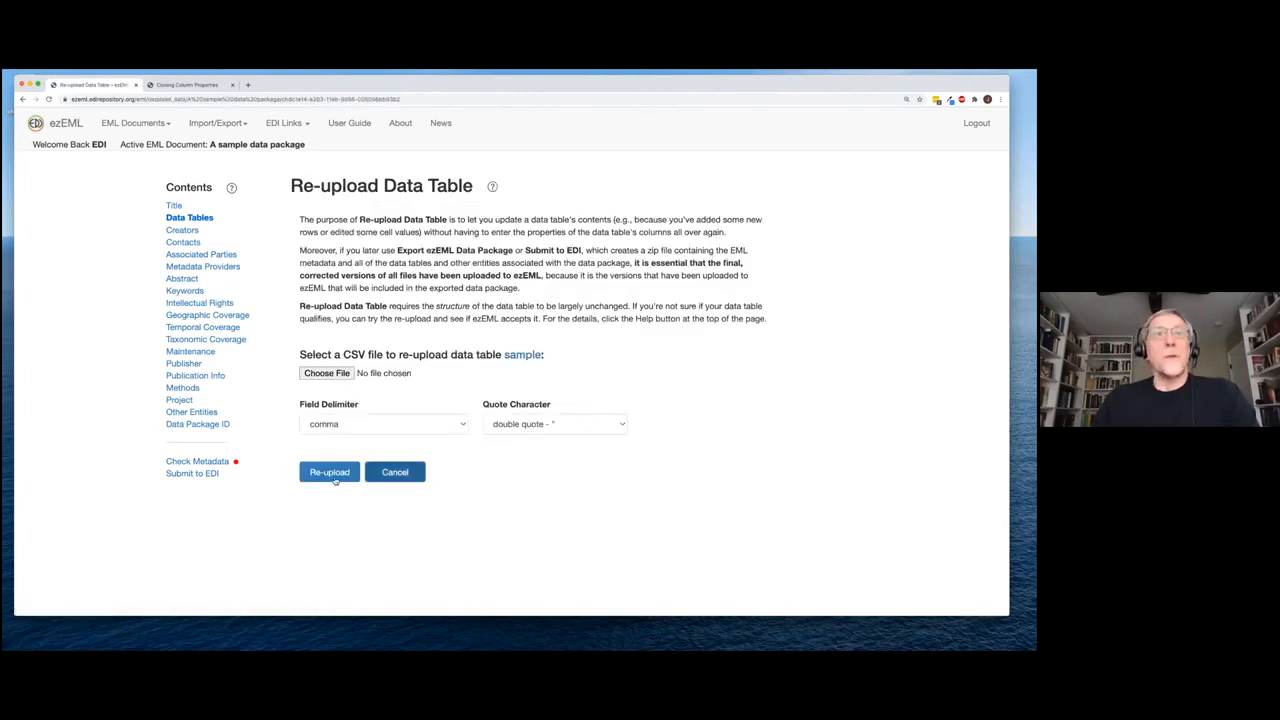
left_click(393, 474)
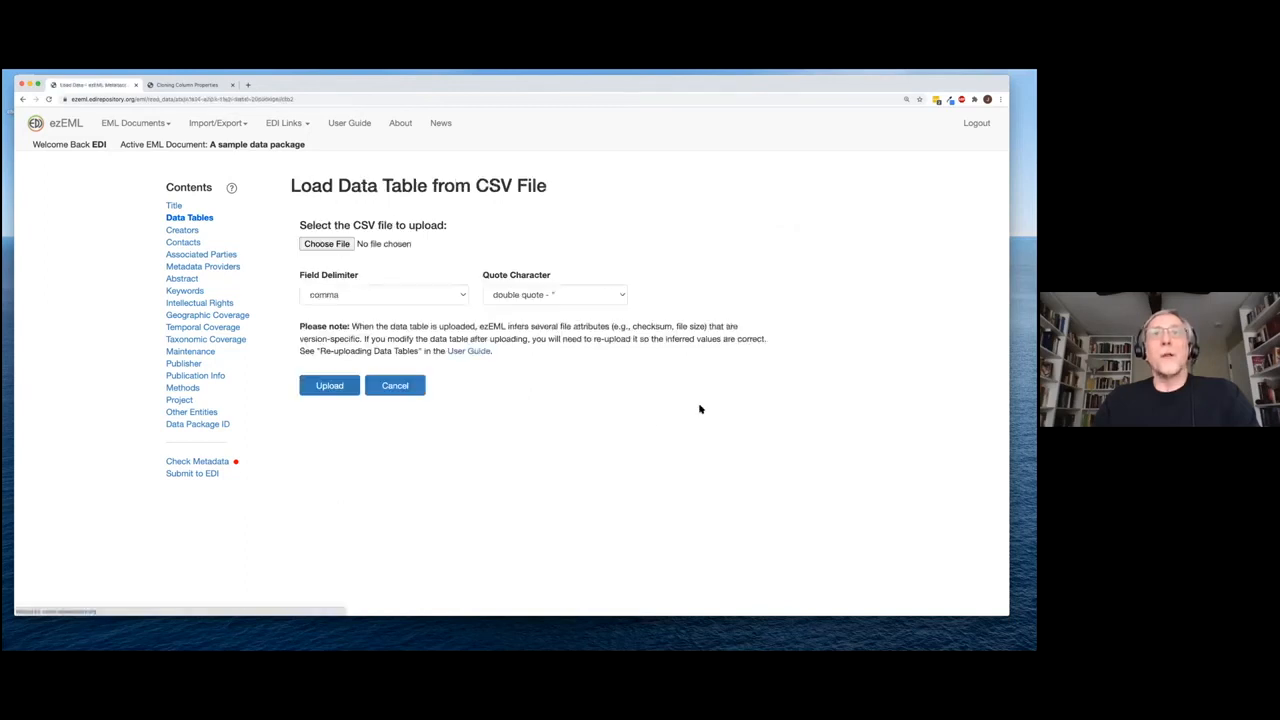
left_click(392, 387)
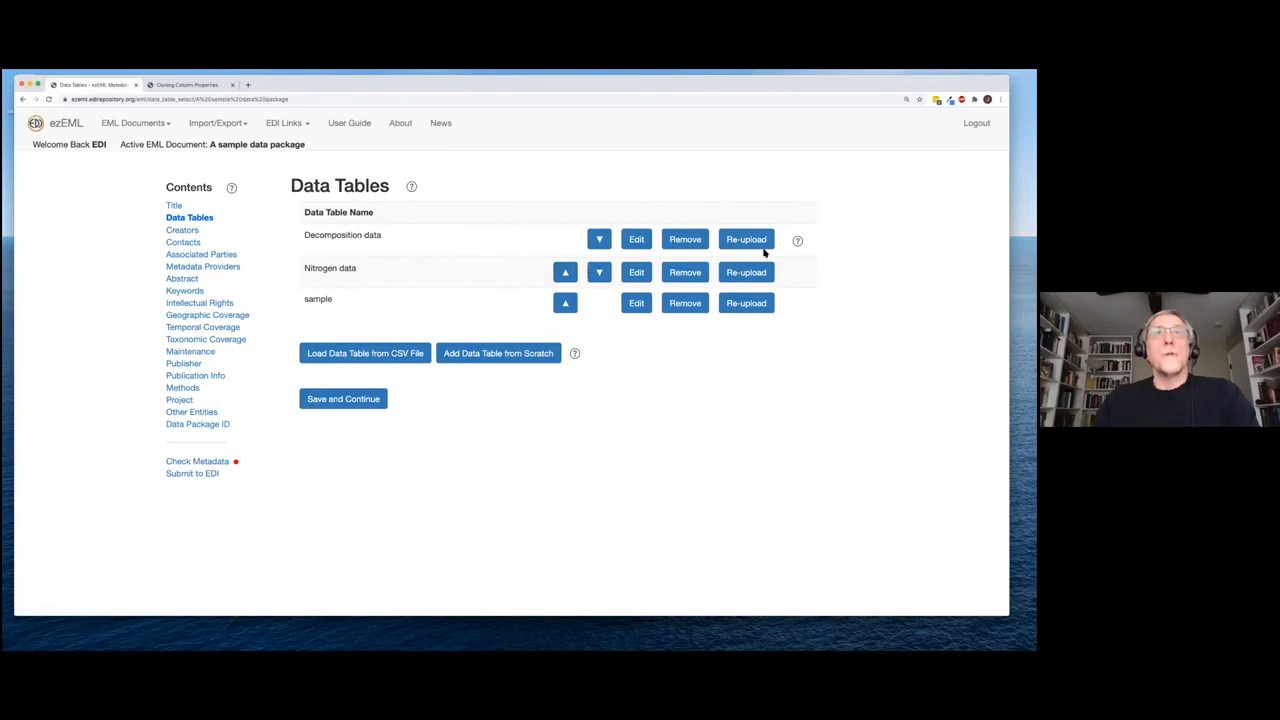
Read the help on which data table changes are allowed when re-uploading, and close it
left_click(798, 242)
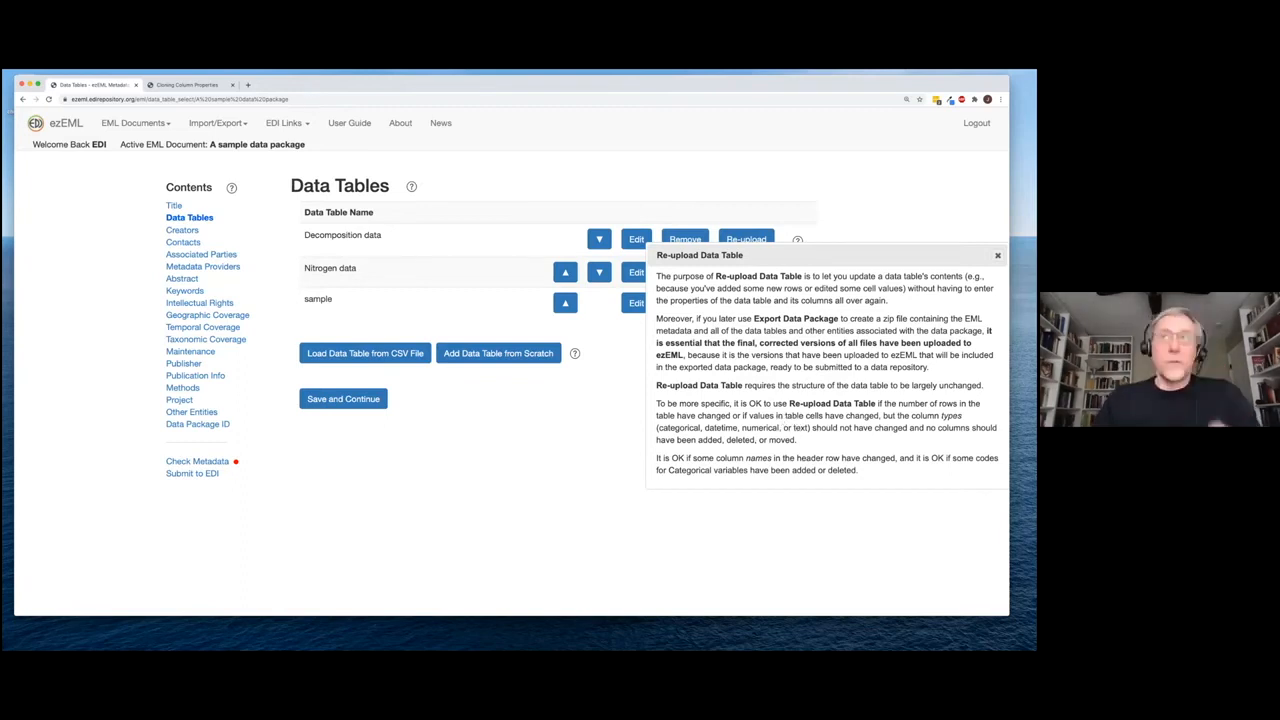
left_click(997, 255)
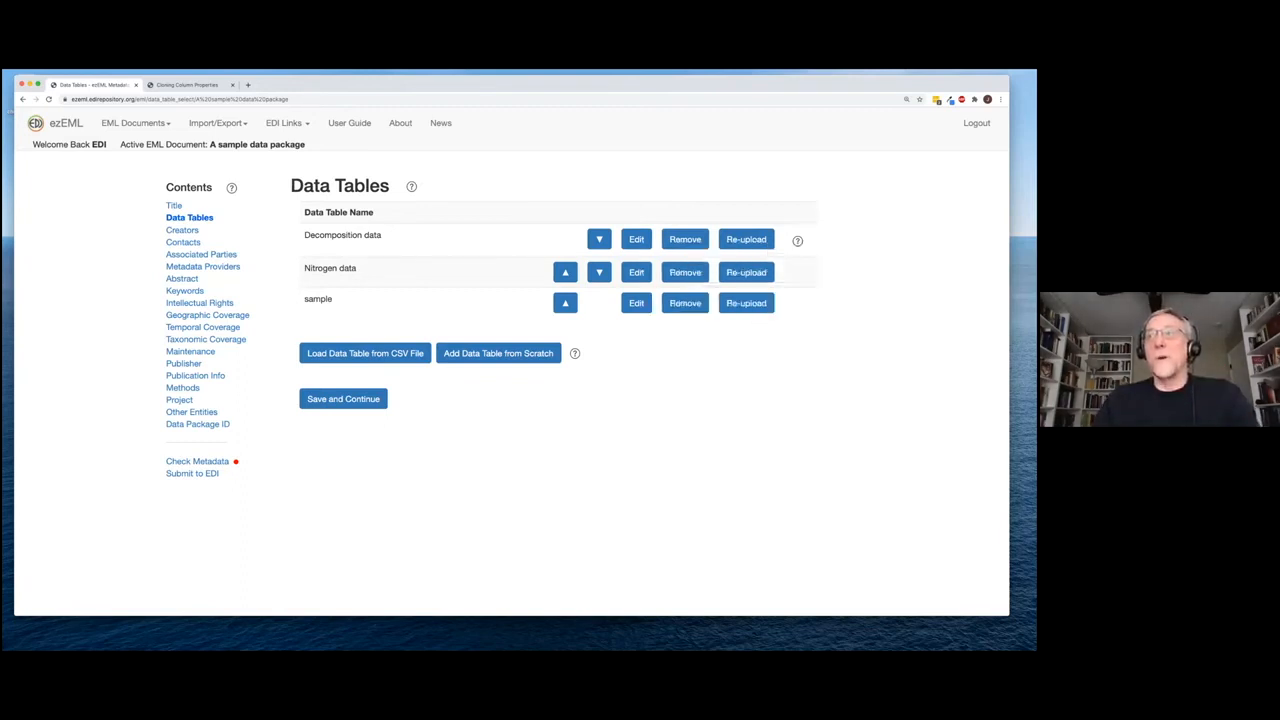